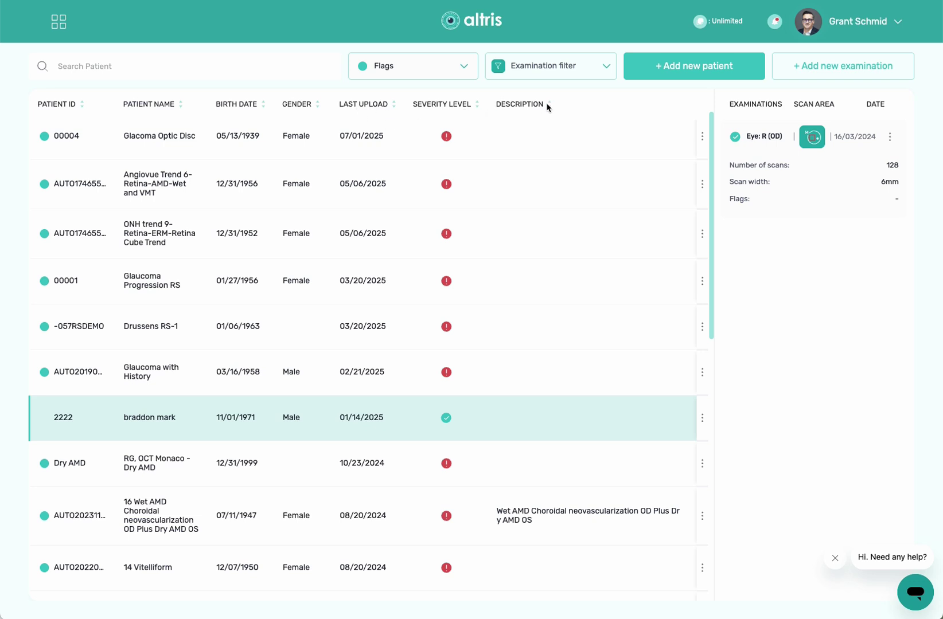
- Check the examination date filter, then bring up the patient flags list
{"action": "left_click", "coordinate": [604, 69]}
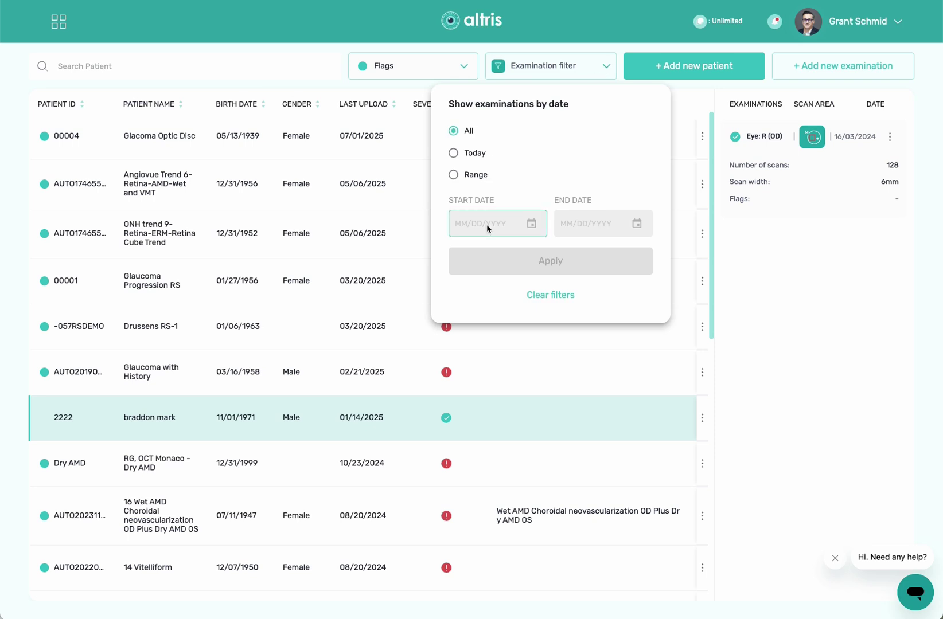
{"action": "left_click", "coordinate": [564, 68]}
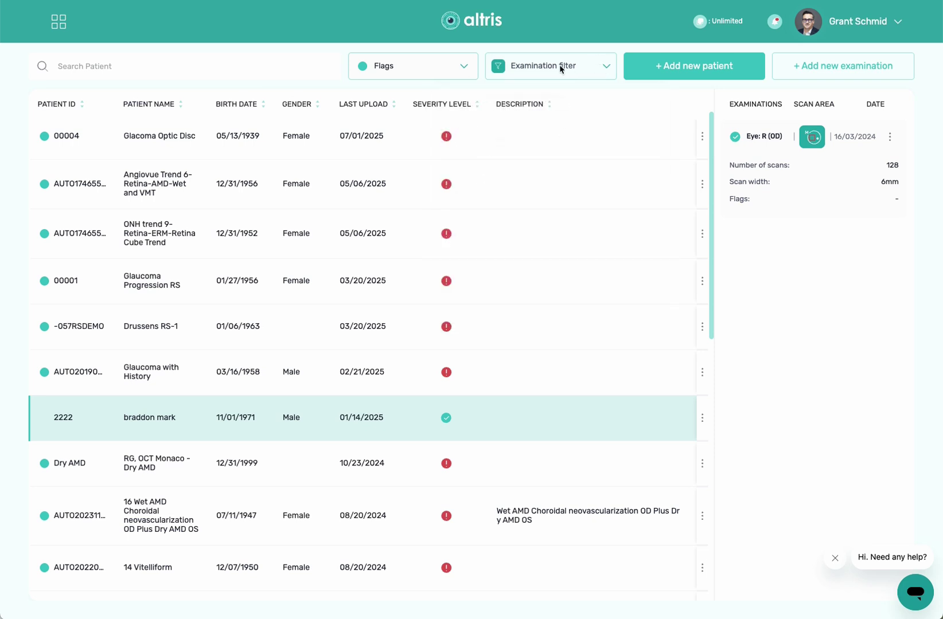
{"action": "left_click", "coordinate": [465, 67]}
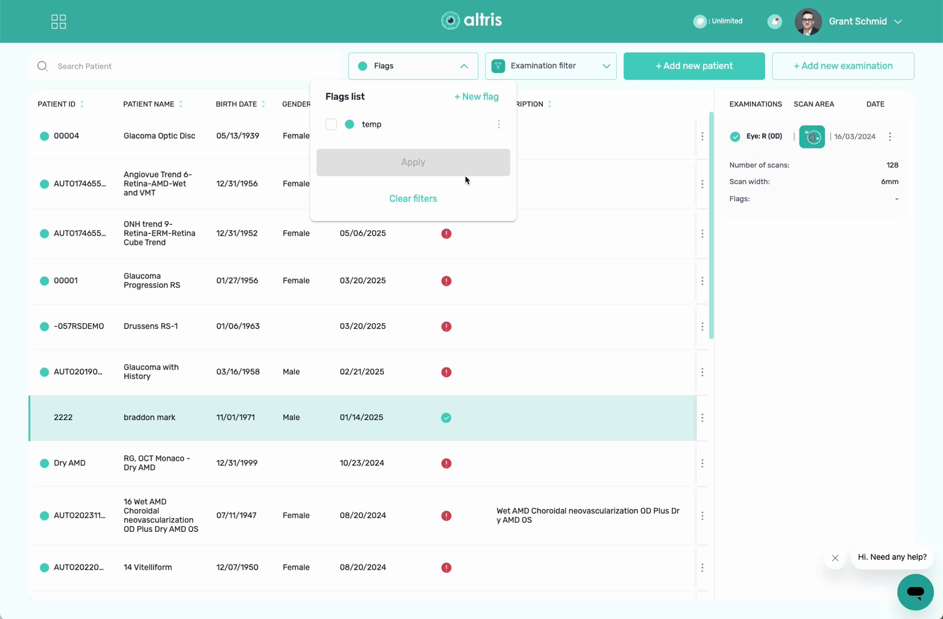
- Browse the new-flag form's biomarkers, GA zones and colour options, then close it unsaved
{"action": "left_click", "coordinate": [490, 97]}
{"action": "left_click", "coordinate": [436, 299]}
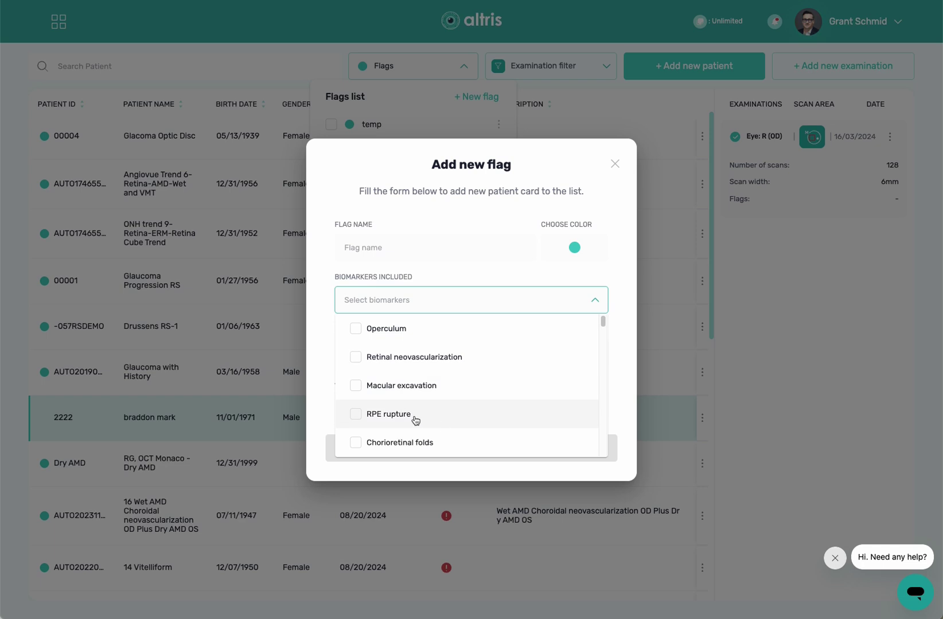
{"action": "scroll", "coordinate": [434, 433], "scroll_direction": "down", "scroll_amount": 1}
{"action": "scroll", "coordinate": [433, 439], "scroll_direction": "down", "scroll_amount": 3}
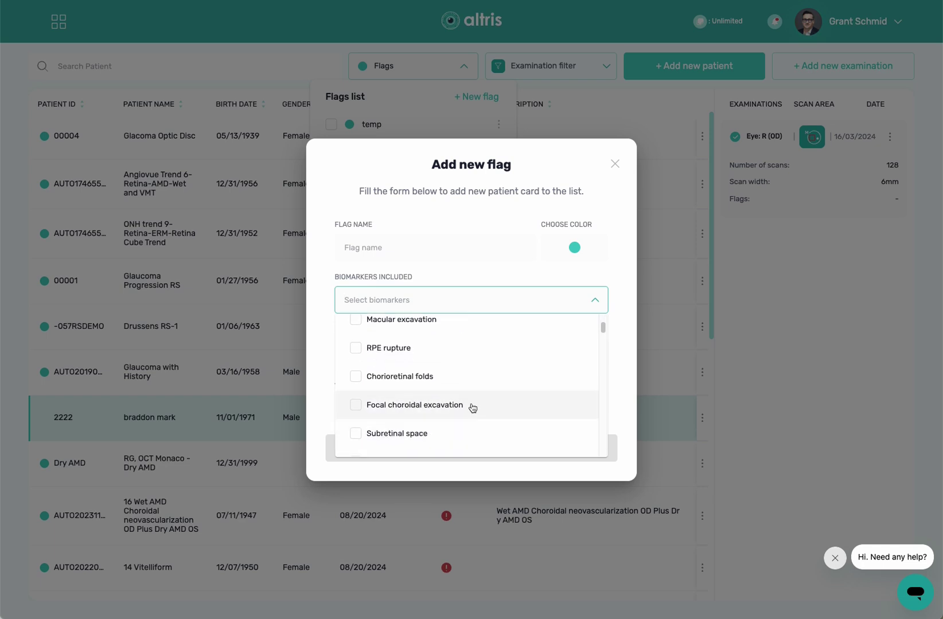
{"action": "left_click", "coordinate": [479, 248]}
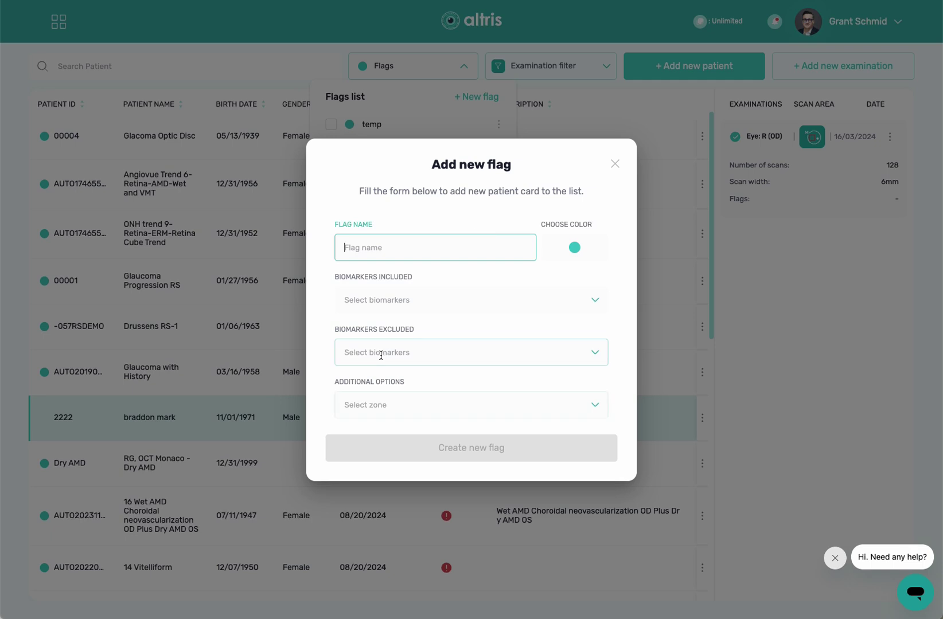
{"action": "left_click", "coordinate": [405, 407]}
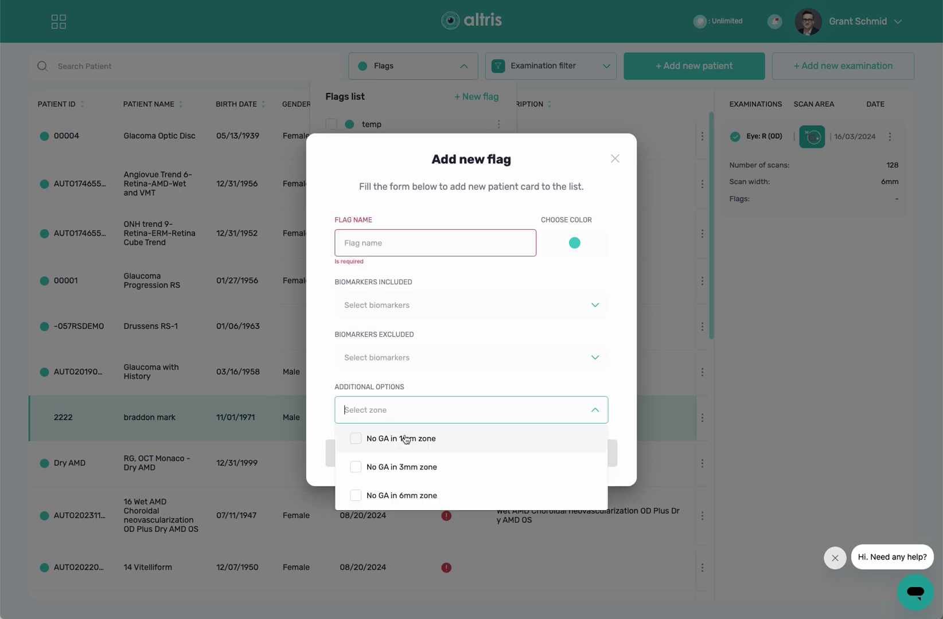
{"action": "left_click", "coordinate": [466, 294]}
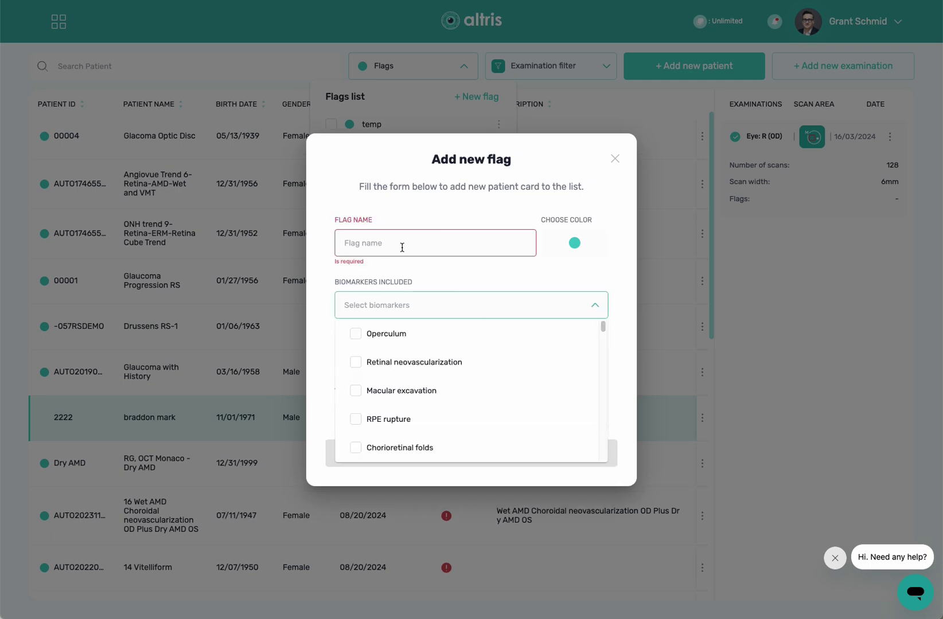
{"action": "left_click", "coordinate": [572, 242]}
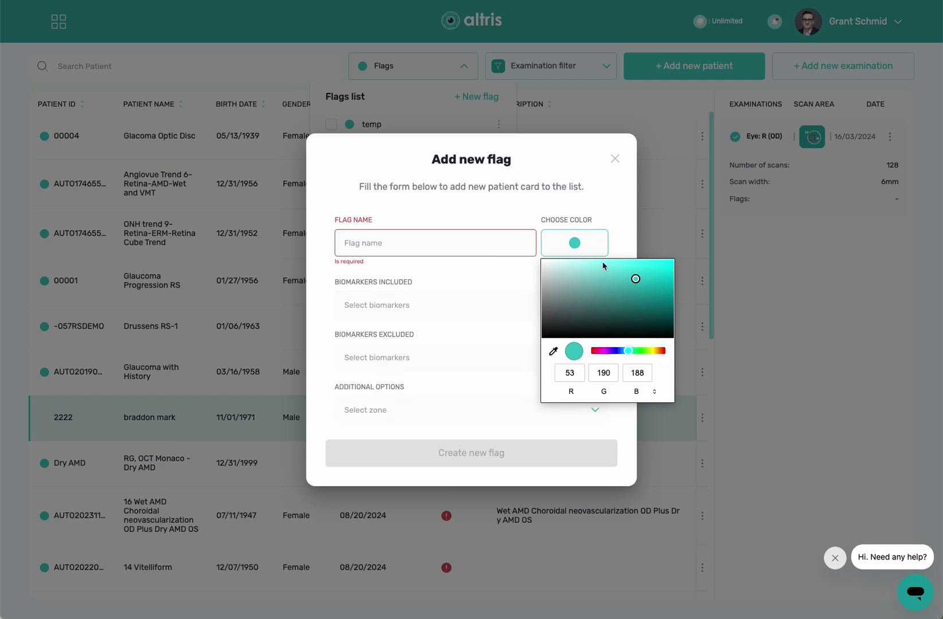
{"action": "left_click", "coordinate": [614, 159]}
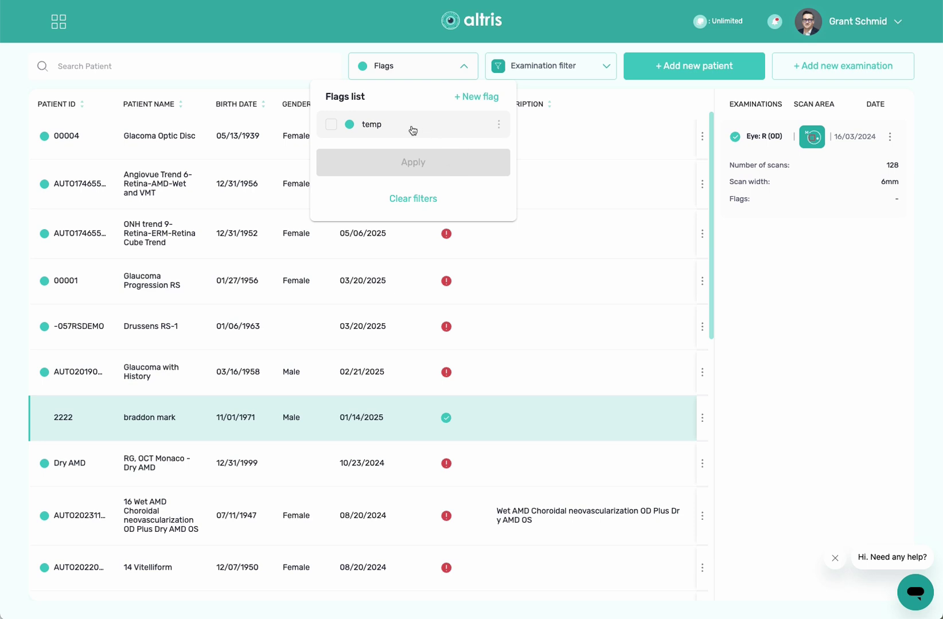
- Filter the patient list by the temp flag
{"action": "left_click", "coordinate": [390, 126]}
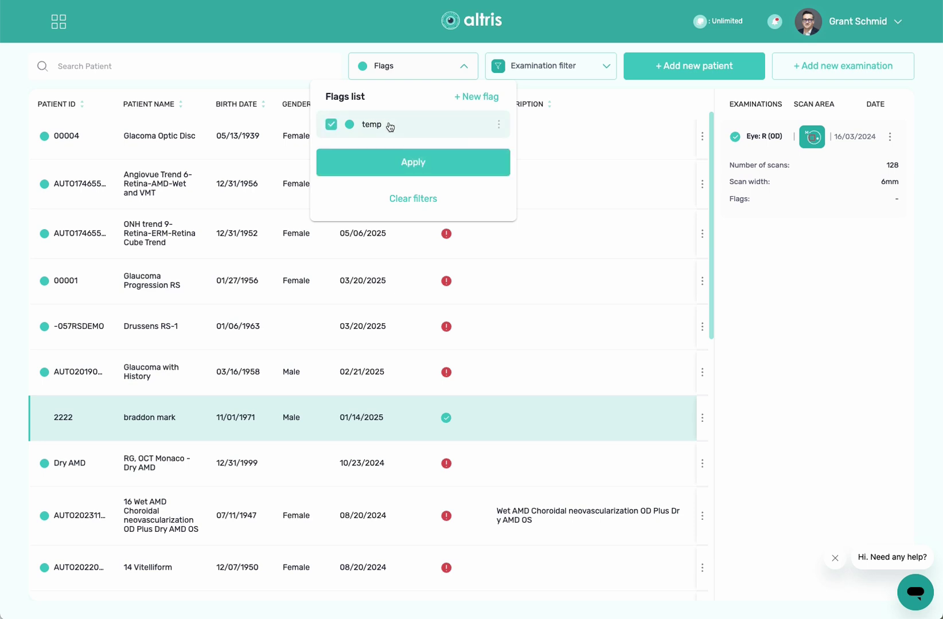
{"action": "left_click", "coordinate": [443, 165]}
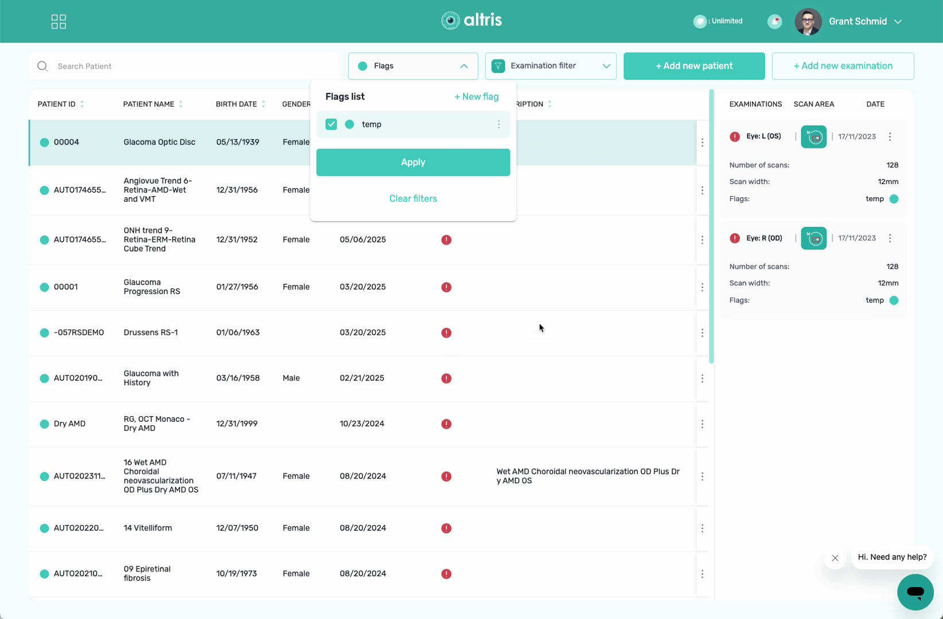
{"action": "left_click", "coordinate": [263, 64]}
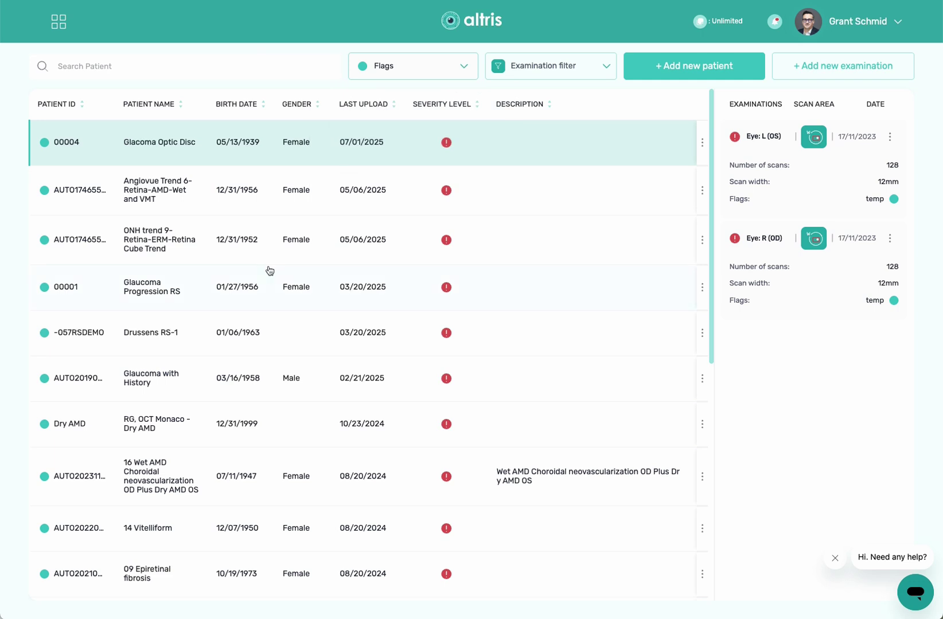
- Scroll through the temp-flagged patients, then clear the flag filter
{"action": "scroll", "coordinate": [298, 380], "scroll_direction": "down", "scroll_amount": 5}
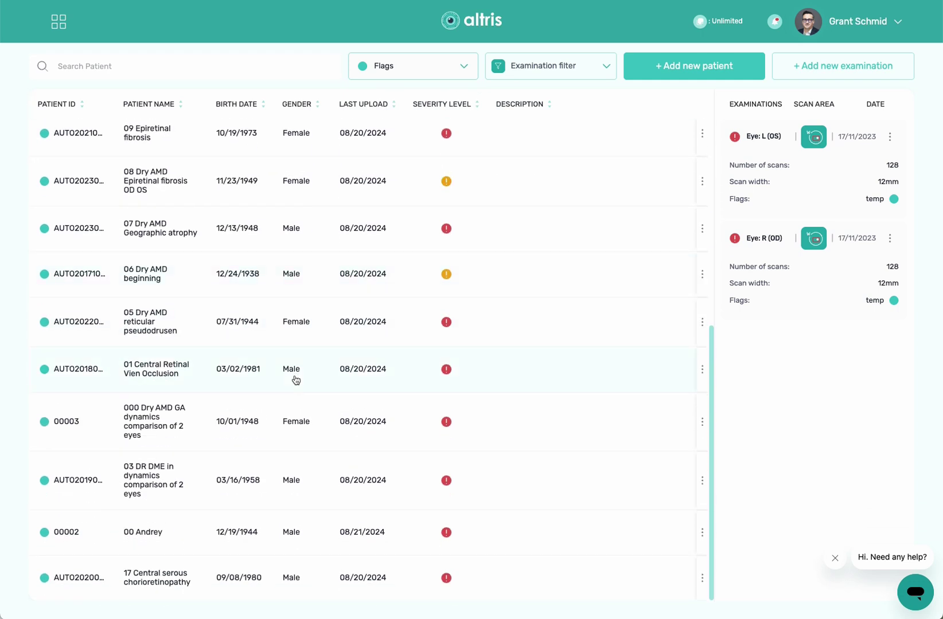
{"action": "scroll", "coordinate": [295, 378], "scroll_direction": "up", "scroll_amount": 3}
{"action": "scroll", "coordinate": [295, 376], "scroll_direction": "up", "scroll_amount": 5}
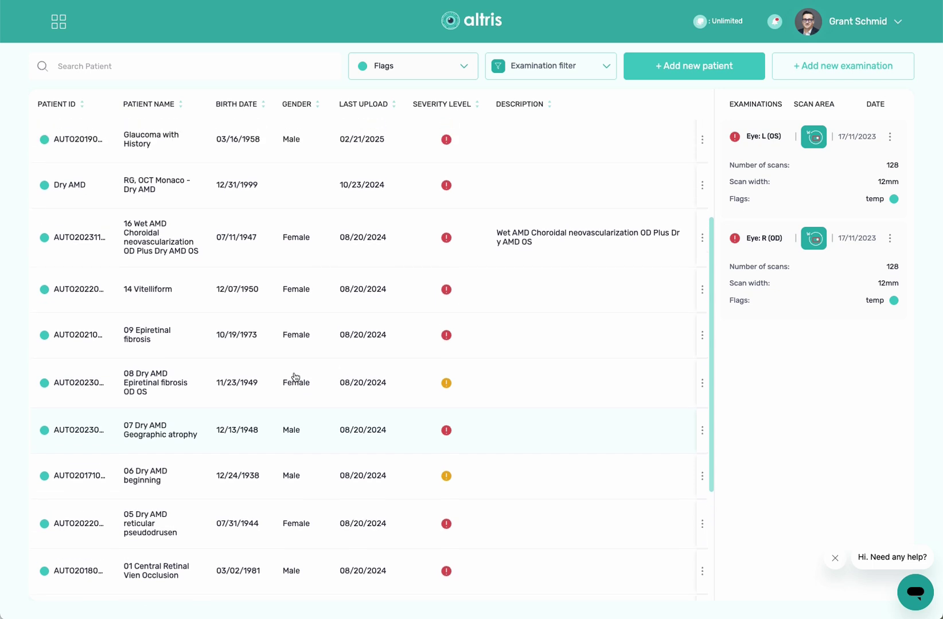
{"action": "scroll", "coordinate": [270, 321], "scroll_direction": "down", "scroll_amount": 1}
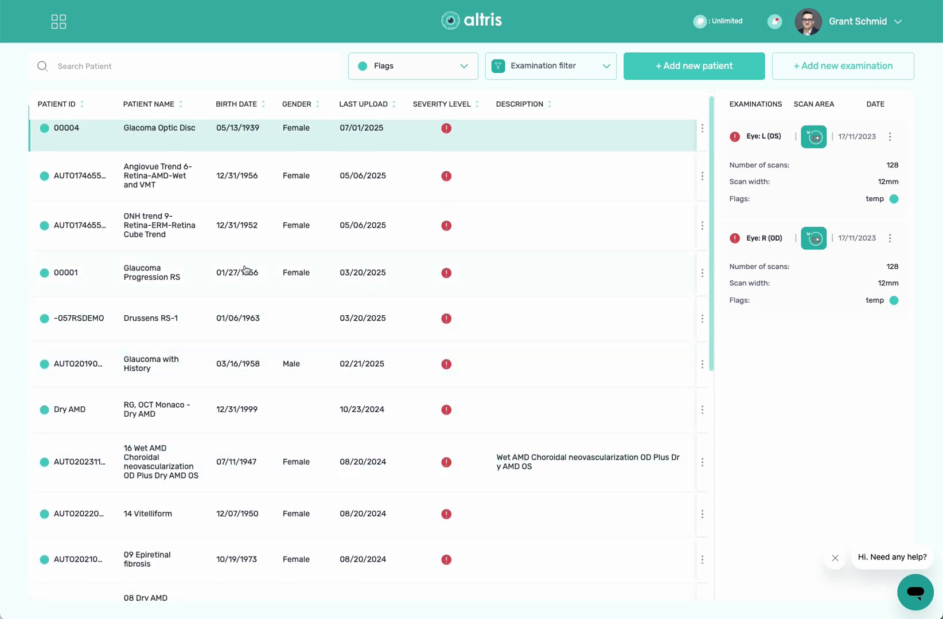
{"action": "left_click", "coordinate": [463, 66]}
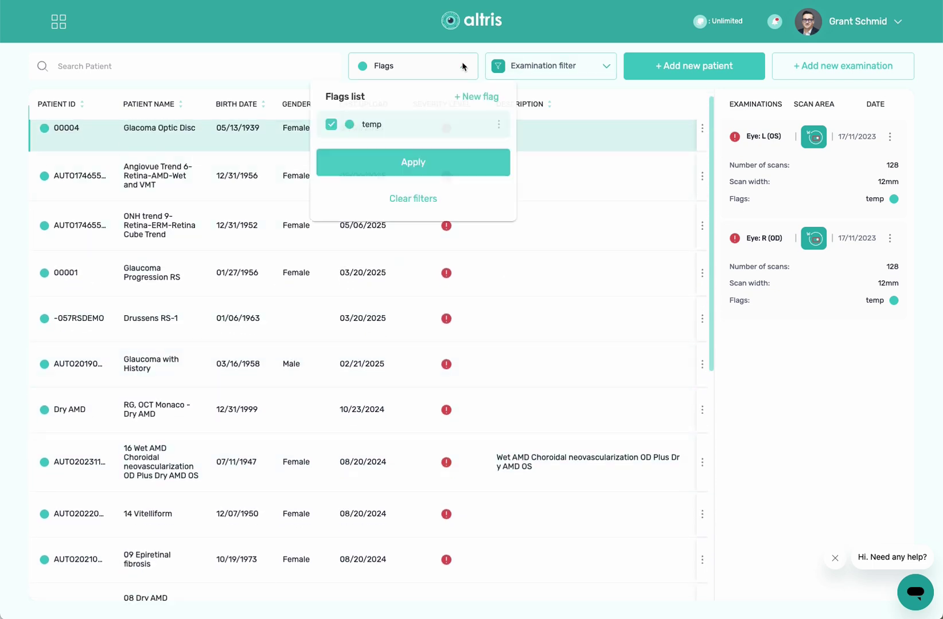
{"action": "left_click", "coordinate": [421, 197]}
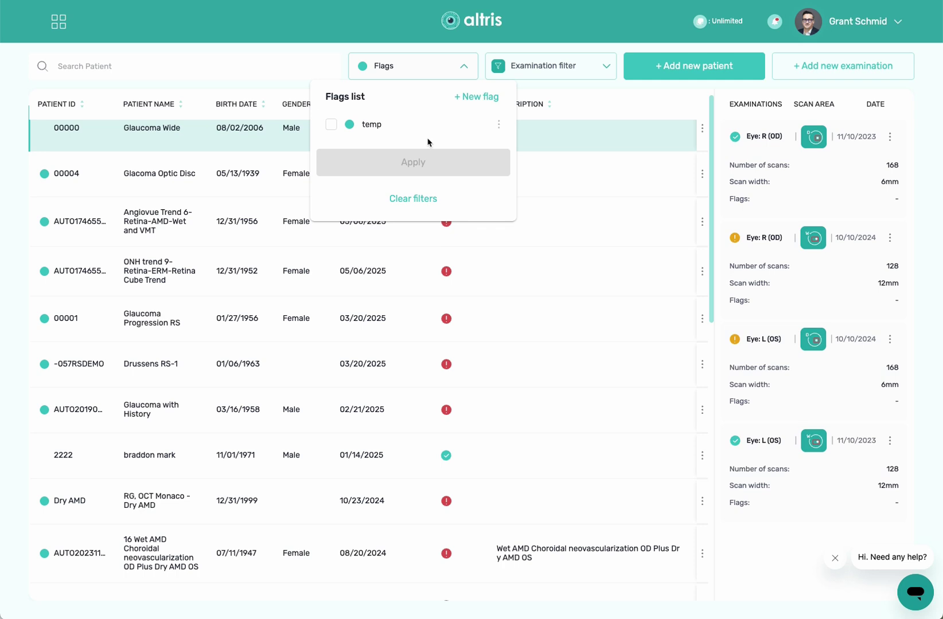
- Select patient 2222 to list their single right-eye macular examination from 16/03/2024
{"action": "left_click", "coordinate": [172, 462]}
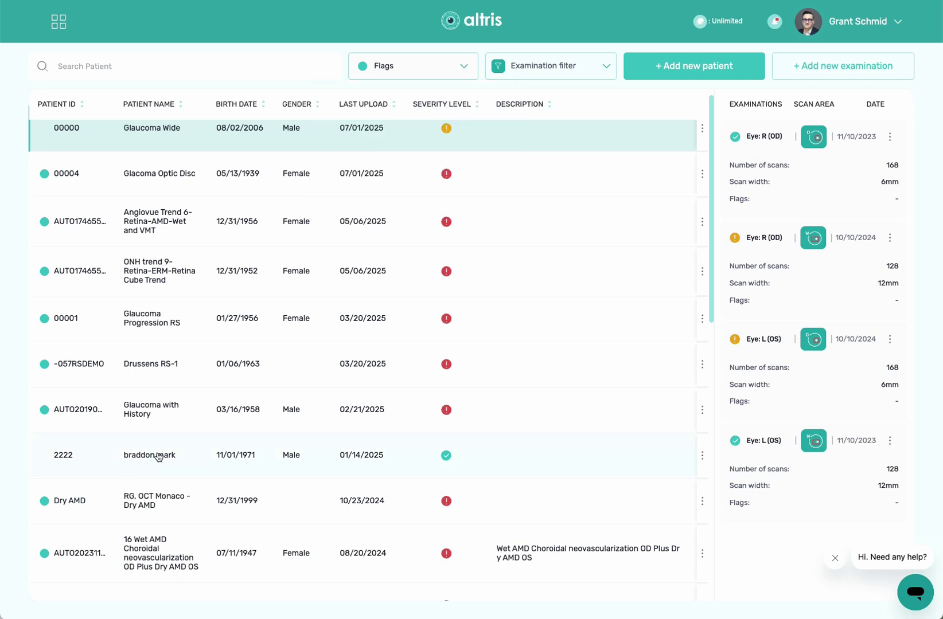
{"action": "left_click", "coordinate": [159, 455]}
{"action": "mouse_move", "coordinate": [450, 176]}
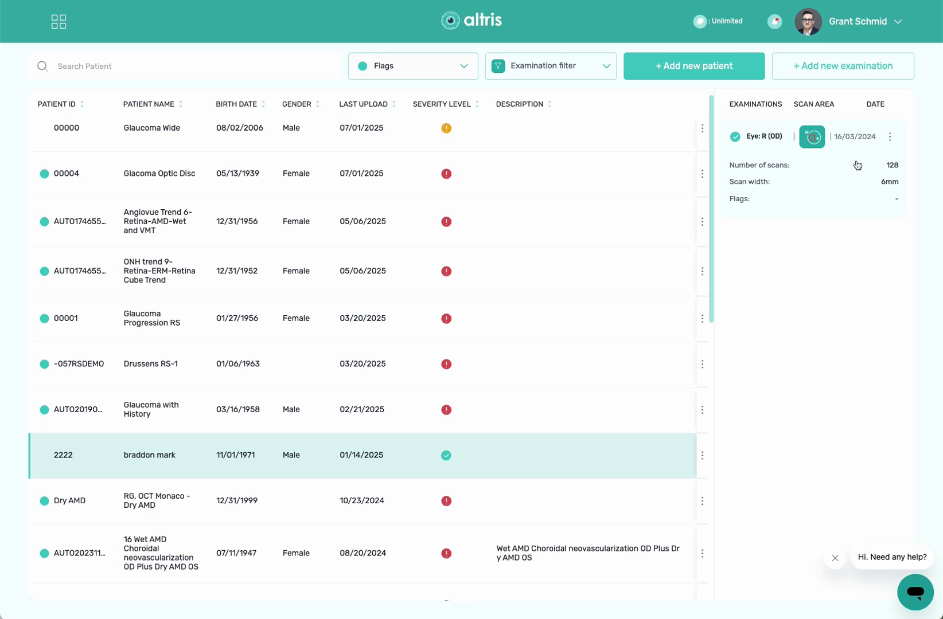
{"action": "mouse_move", "coordinate": [810, 141]}
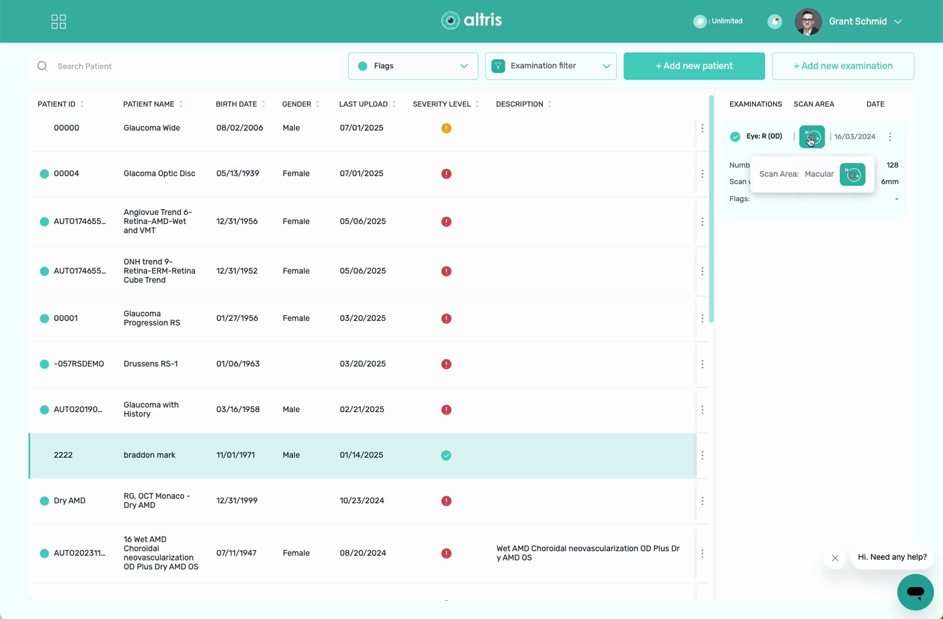
- Open patient 2222's right-eye exam and scroll to its thickness maps (325 µm central average)
{"action": "left_click", "coordinate": [773, 140]}
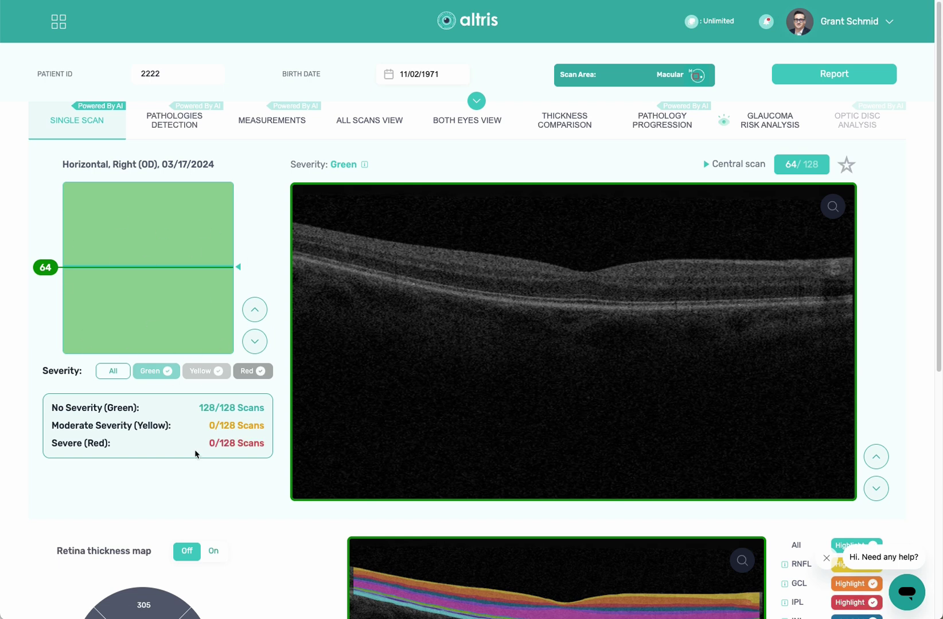
{"action": "scroll", "coordinate": [249, 532], "scroll_direction": "down", "scroll_amount": 3}
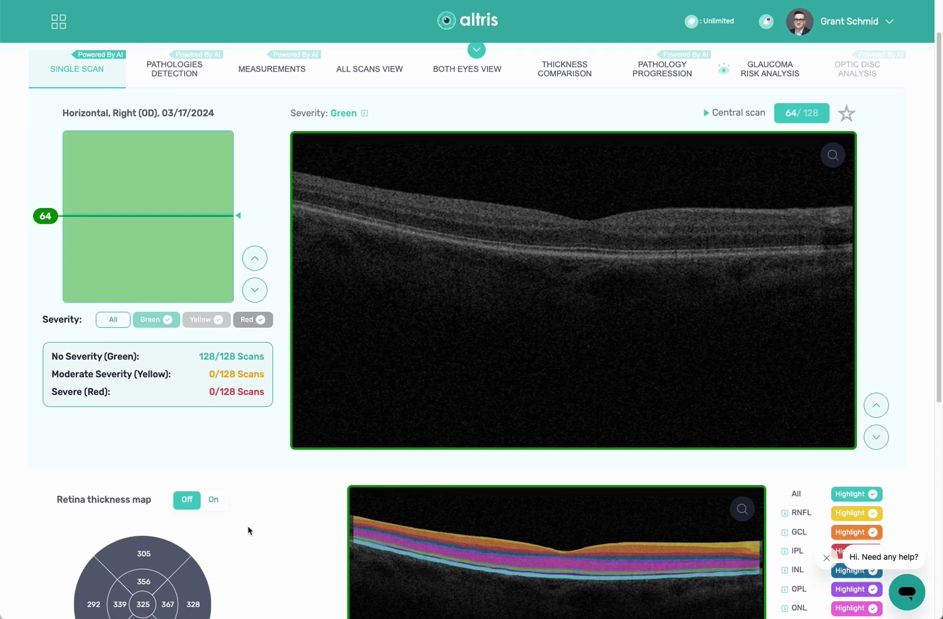
{"action": "scroll", "coordinate": [250, 532], "scroll_direction": "down", "scroll_amount": 3}
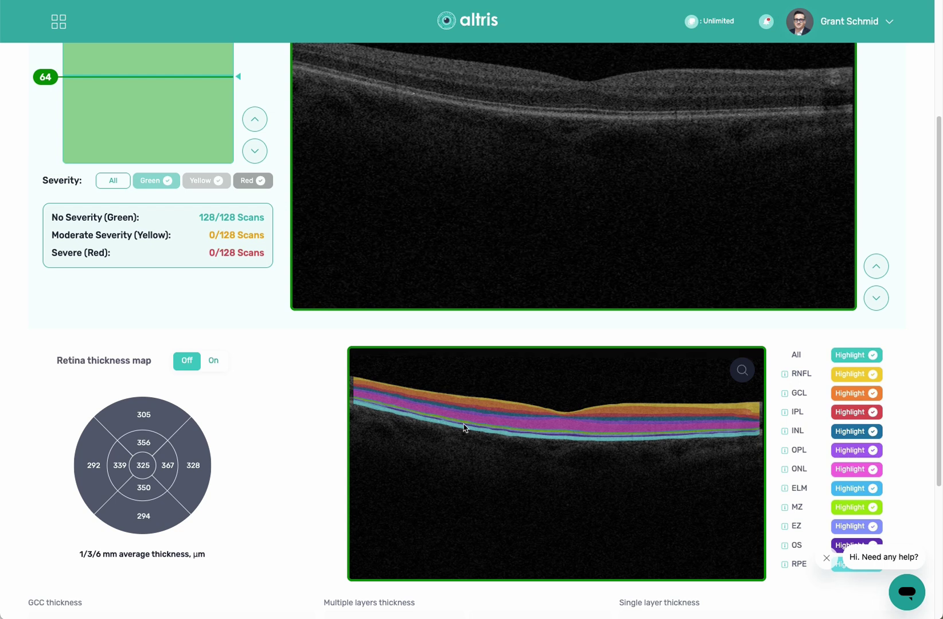
{"action": "scroll", "coordinate": [217, 512], "scroll_direction": "down", "scroll_amount": 2}
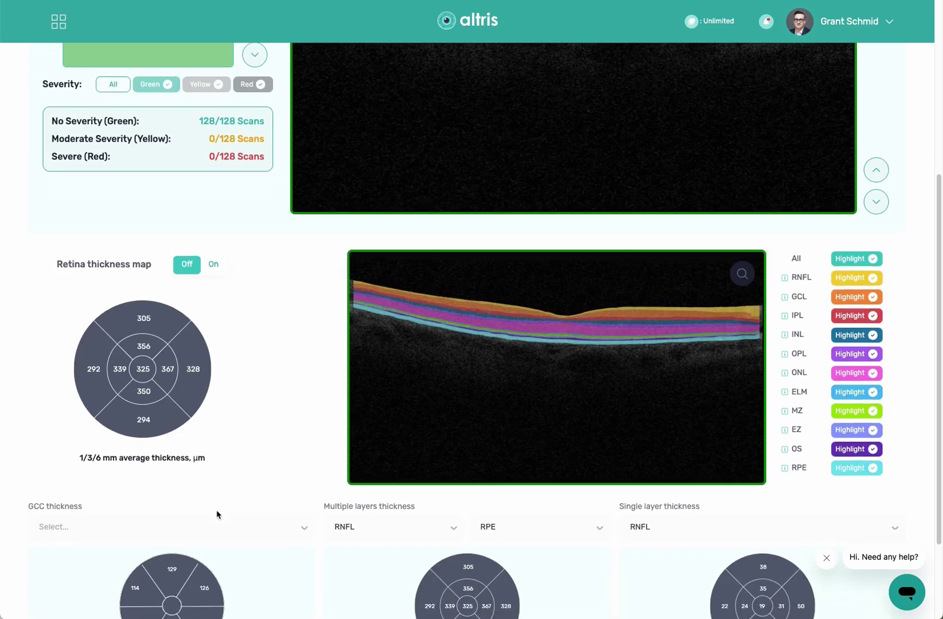
{"action": "scroll", "coordinate": [217, 514], "scroll_direction": "down", "scroll_amount": 1}
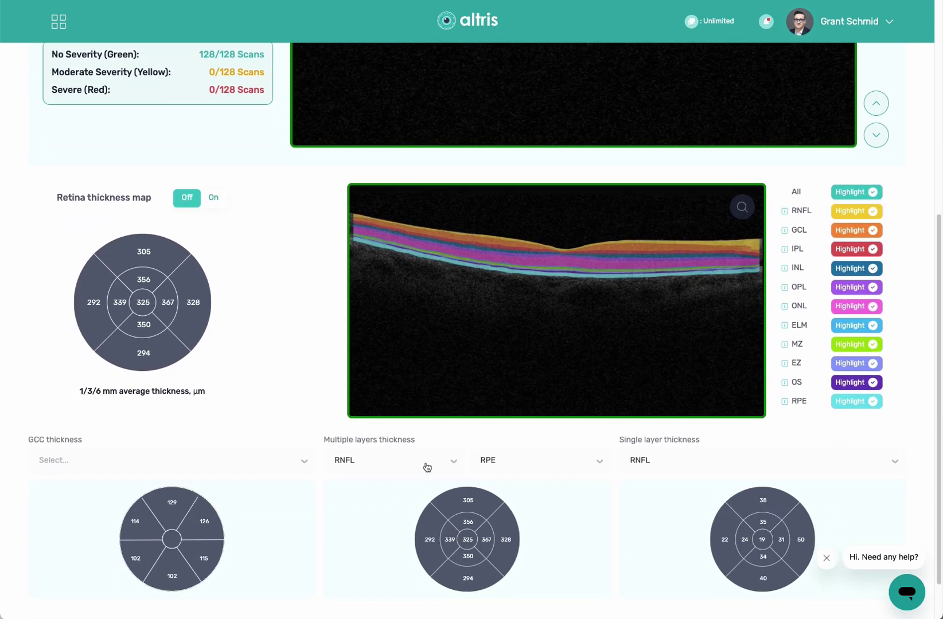
{"action": "left_click", "coordinate": [427, 466]}
{"action": "left_click", "coordinate": [398, 370]}
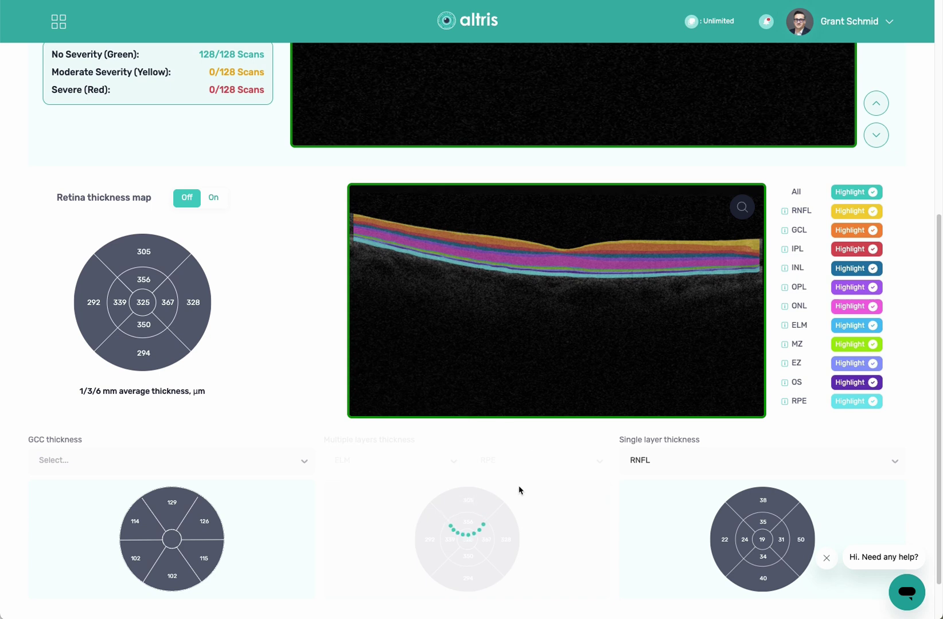
{"action": "scroll", "coordinate": [574, 543], "scroll_direction": "down", "scroll_amount": 1}
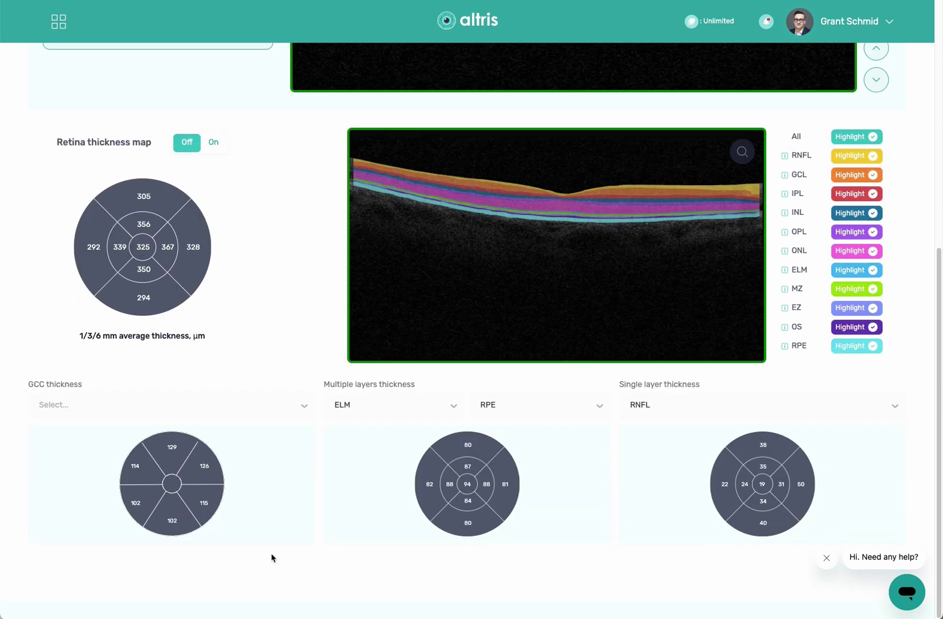
{"action": "scroll", "coordinate": [345, 494], "scroll_direction": "up", "scroll_amount": 1}
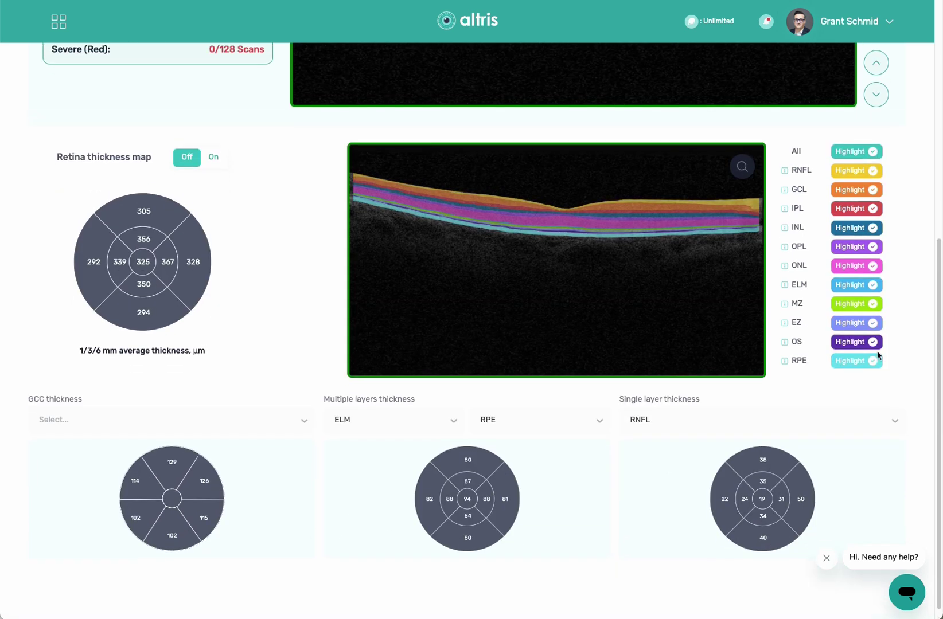
{"action": "left_click", "coordinate": [847, 153]}
{"action": "left_click", "coordinate": [847, 153]}
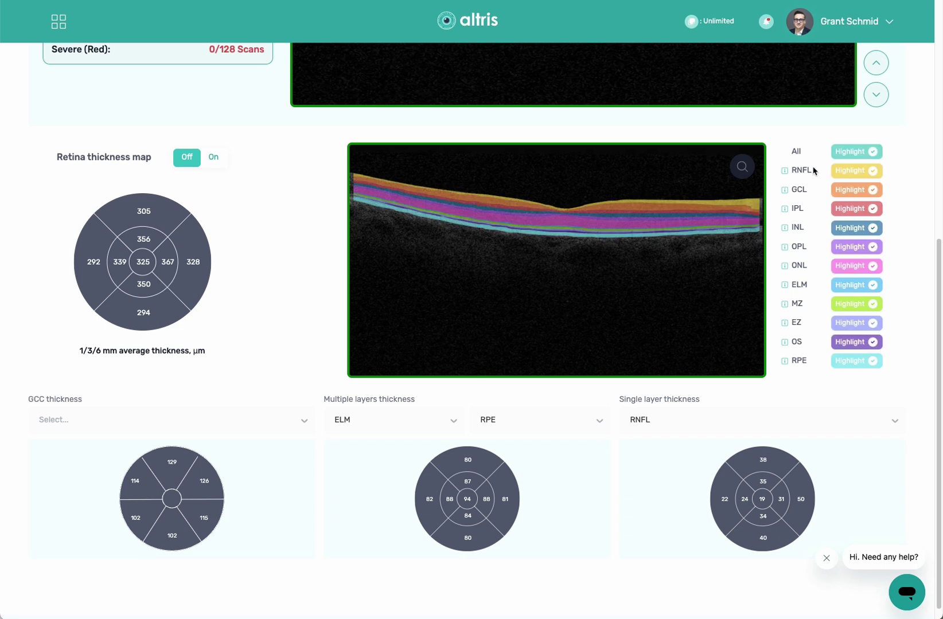
{"action": "scroll", "coordinate": [270, 278], "scroll_direction": "up", "scroll_amount": 5}
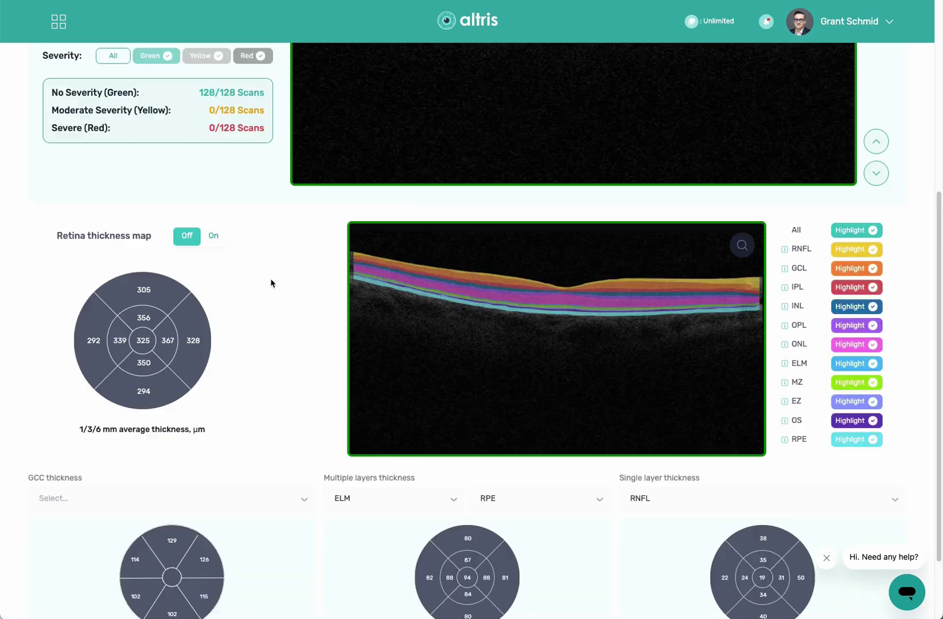
{"action": "scroll", "coordinate": [270, 278], "scroll_direction": "up", "scroll_amount": 3}
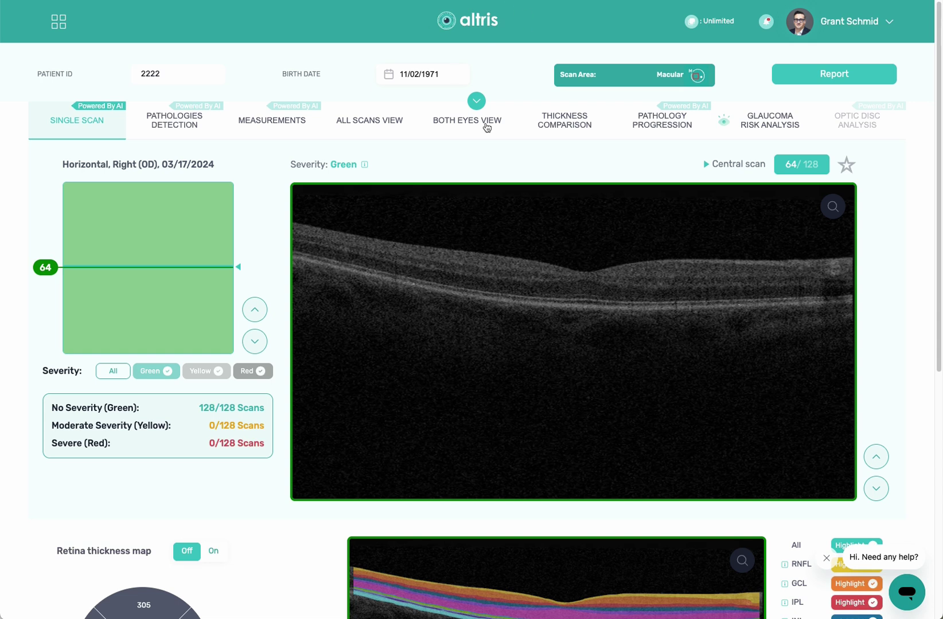
- Return to the patient list and show the '000 Dry AMD GA dynamics' patient's four examinations
{"action": "left_click", "coordinate": [464, 23]}
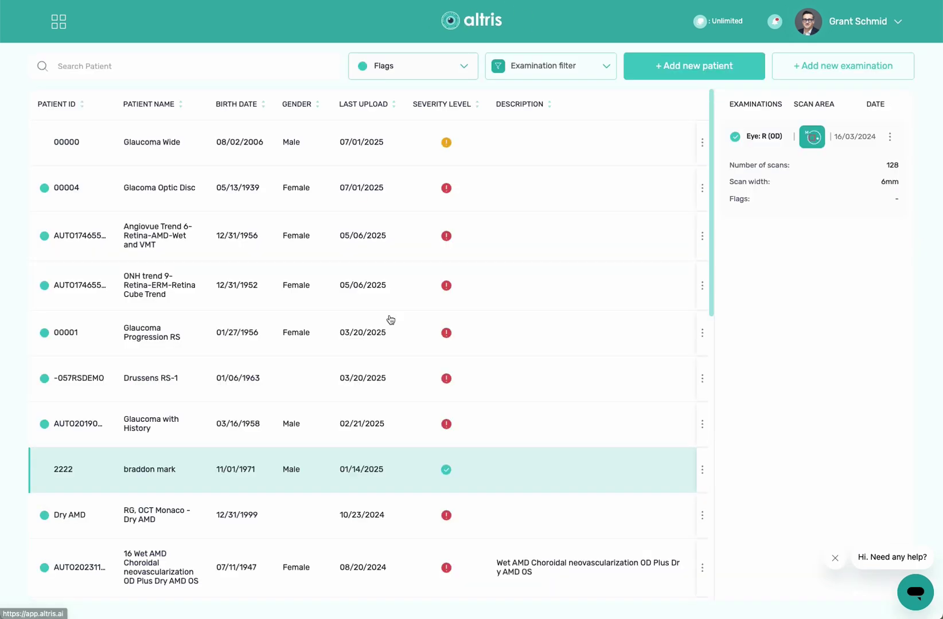
{"action": "scroll", "coordinate": [286, 474], "scroll_direction": "down", "scroll_amount": 1}
{"action": "scroll", "coordinate": [286, 475], "scroll_direction": "down", "scroll_amount": 5}
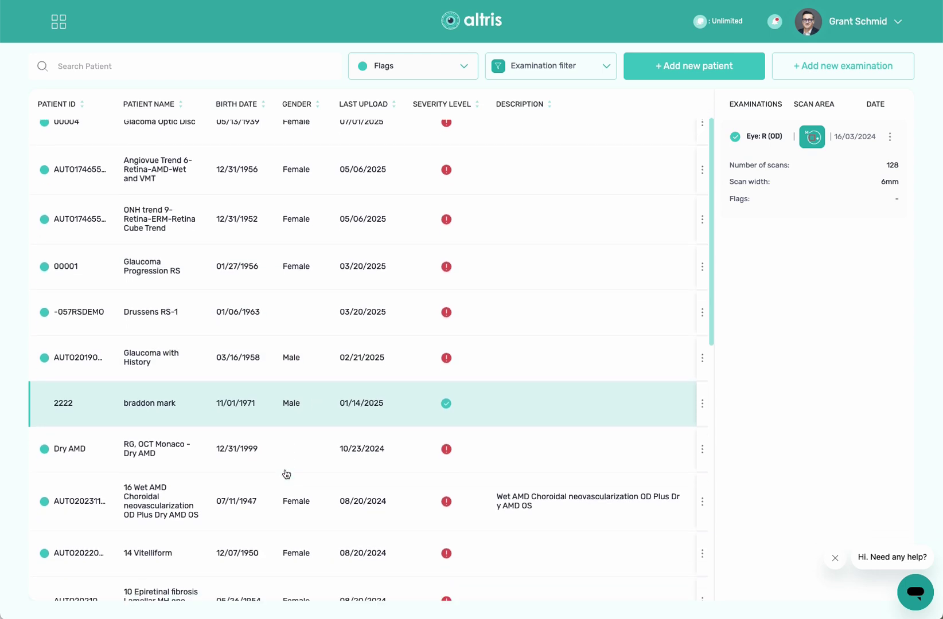
{"action": "scroll", "coordinate": [286, 472], "scroll_direction": "down", "scroll_amount": 8}
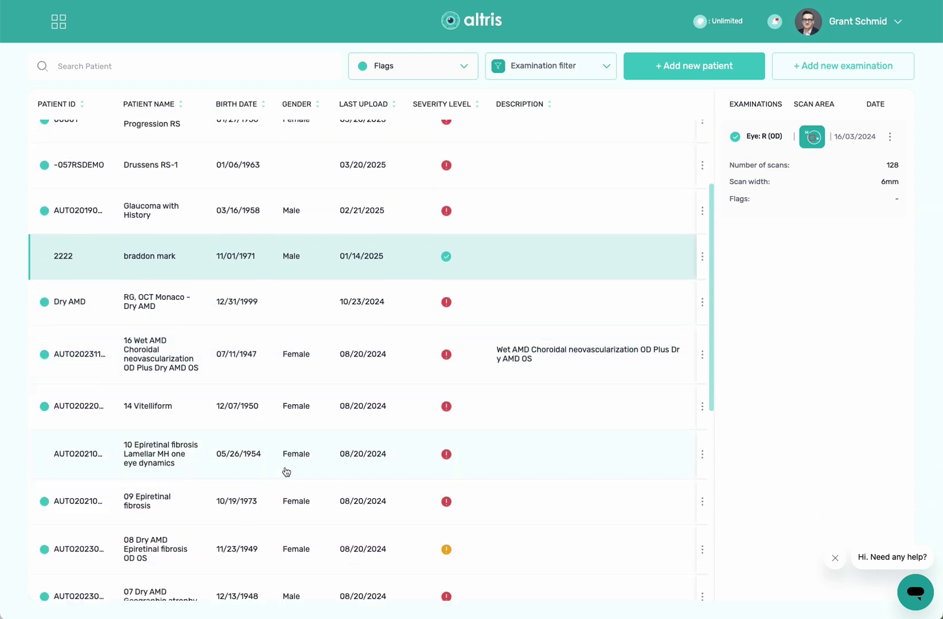
{"action": "scroll", "coordinate": [285, 470], "scroll_direction": "down", "scroll_amount": 3}
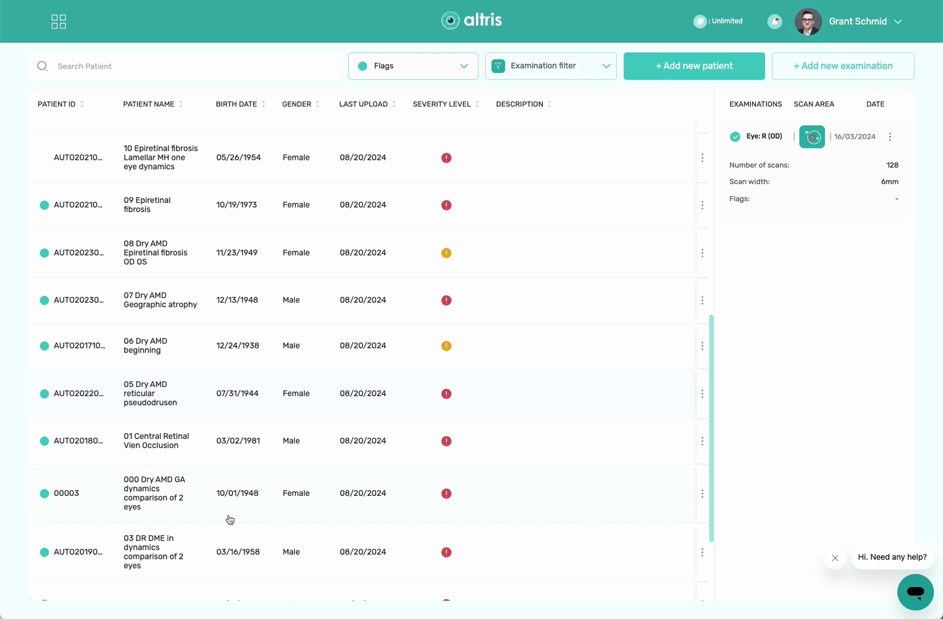
{"action": "left_click", "coordinate": [144, 494]}
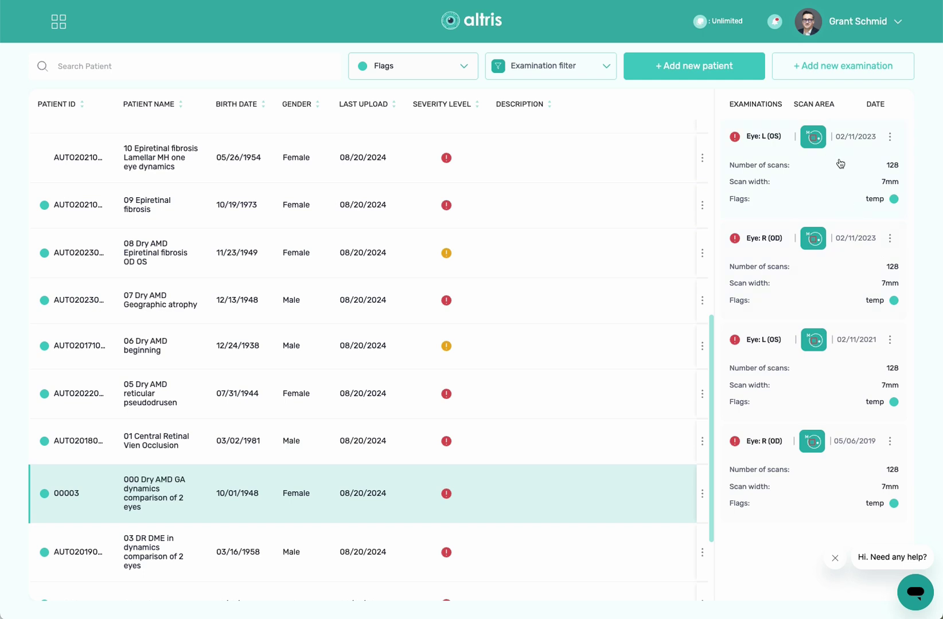
- Open the 11/03/2021 left-eye exam and filter it to its 13 severe red scans
{"action": "left_click", "coordinate": [781, 375]}
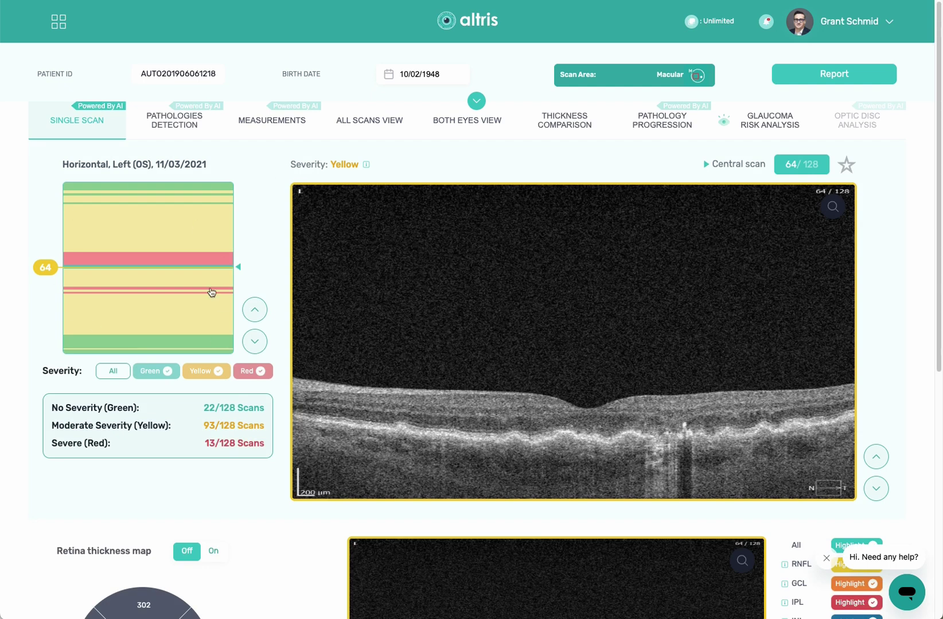
{"action": "left_click", "coordinate": [194, 376]}
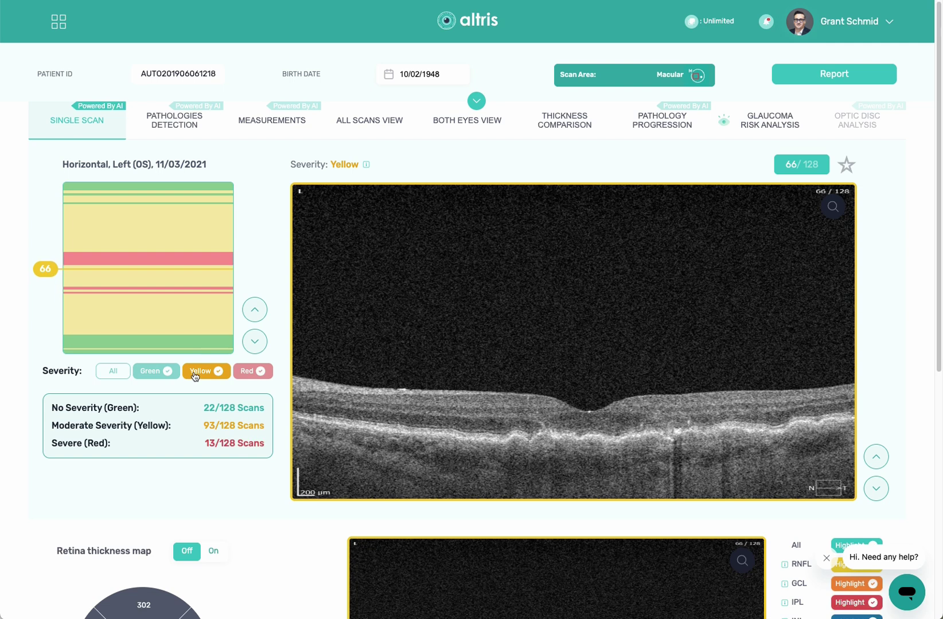
{"action": "left_click", "coordinate": [245, 372]}
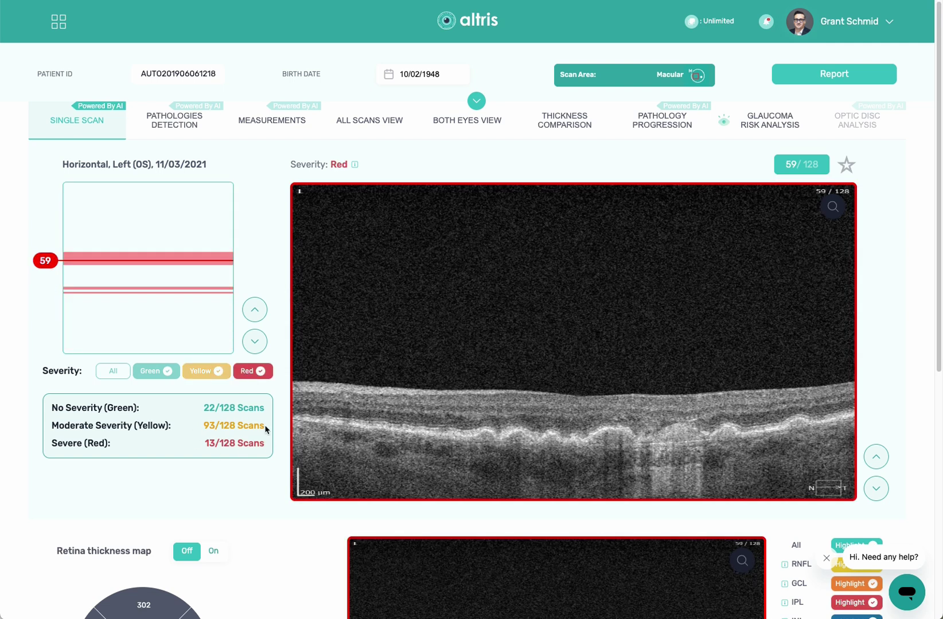
{"action": "left_click", "coordinate": [186, 124]}
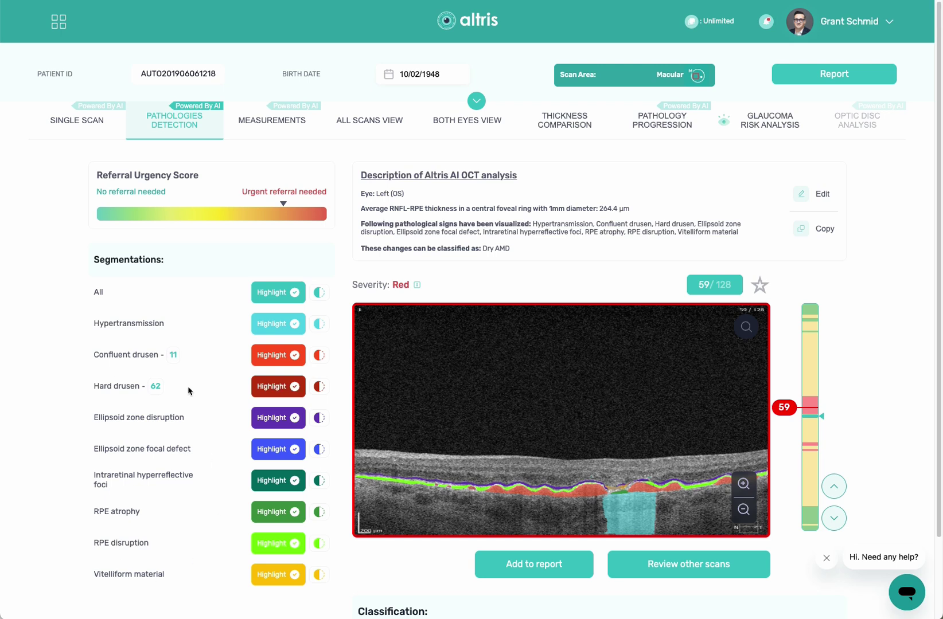
- Review scan 59's referral urgency, segmentation list and Dry AMD classification
{"action": "mouse_move", "coordinate": [170, 357]}
- Clear all overlays, then show Hard drusen, ellipsoid zone disruption, focal defect and hyperreflective foci
{"action": "left_click", "coordinate": [276, 293]}
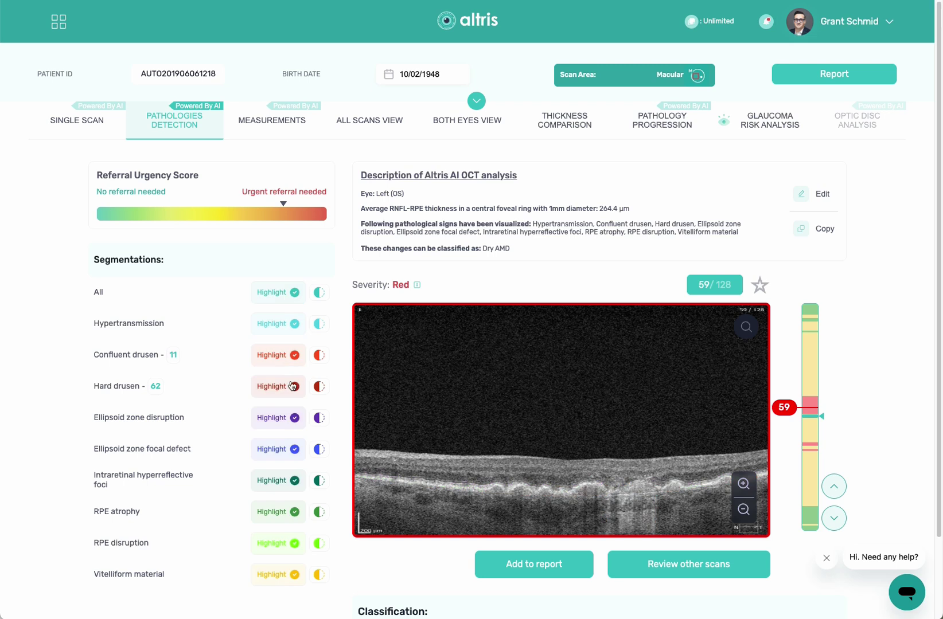
{"action": "left_click", "coordinate": [273, 386]}
{"action": "left_click", "coordinate": [279, 418]}
{"action": "left_click", "coordinate": [278, 450]}
{"action": "left_click", "coordinate": [278, 481]}
- Magnify and pan the scan, adding the RPE atrophy and Confluent drusen overlays
{"action": "left_click", "coordinate": [743, 484]}
{"action": "left_click", "coordinate": [743, 485]}
{"action": "left_click_drag", "start_coordinate": [673, 484], "coordinate": [459, 328]}
{"action": "left_click", "coordinate": [289, 507]}
{"action": "left_click", "coordinate": [284, 352]}
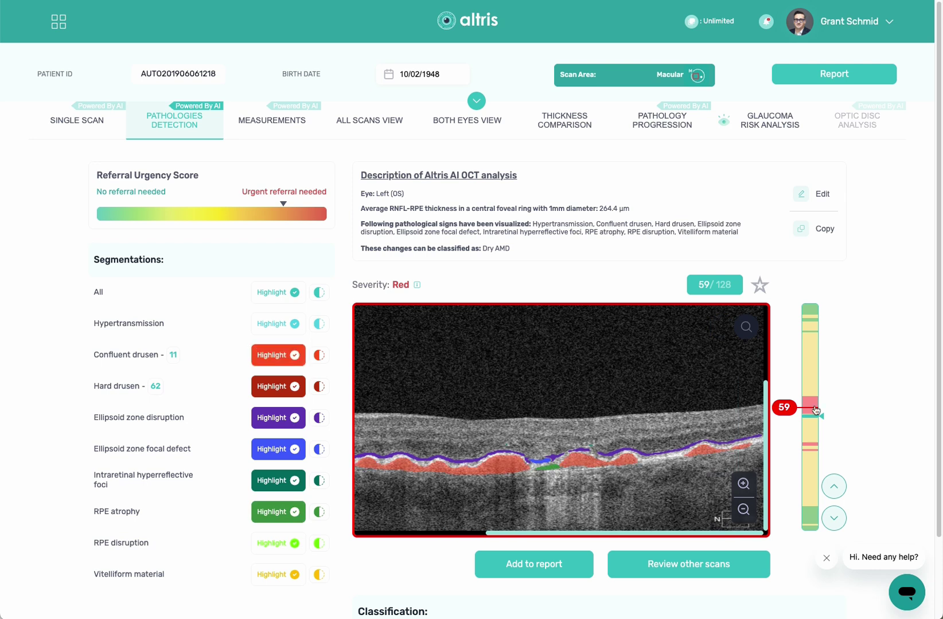
- Go to severe scan 57 and start an examination report
{"action": "left_click", "coordinate": [814, 390]}
{"action": "left_click", "coordinate": [814, 404]}
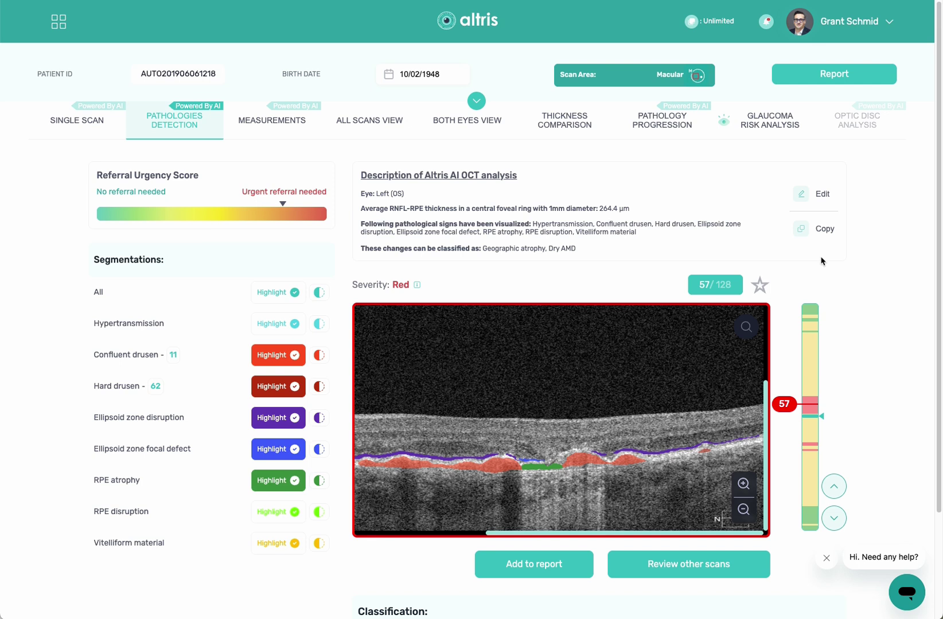
{"action": "left_click", "coordinate": [847, 79]}
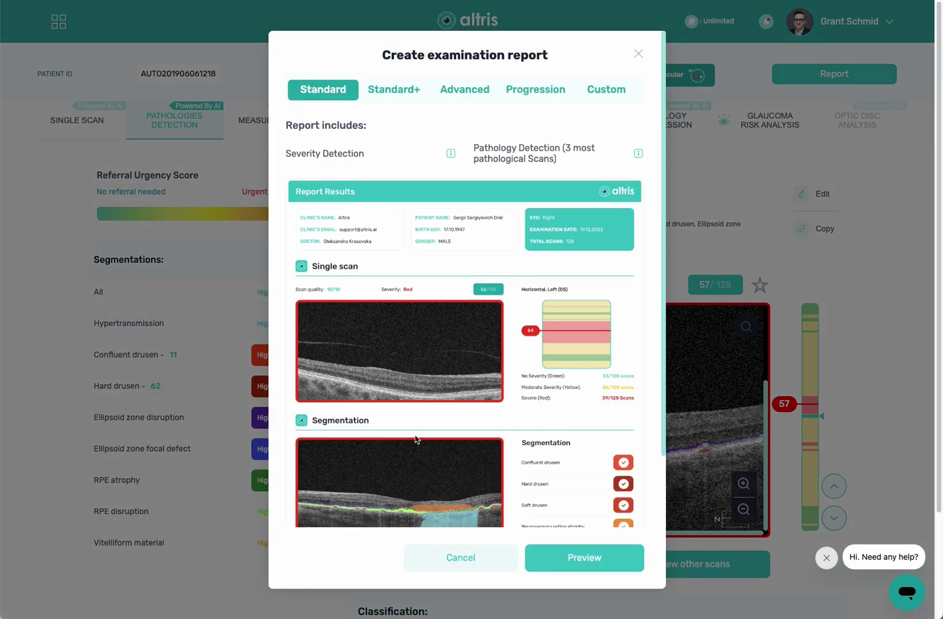
{"action": "scroll", "coordinate": [459, 404], "scroll_direction": "down", "scroll_amount": 1}
{"action": "scroll", "coordinate": [462, 406], "scroll_direction": "down", "scroll_amount": 3}
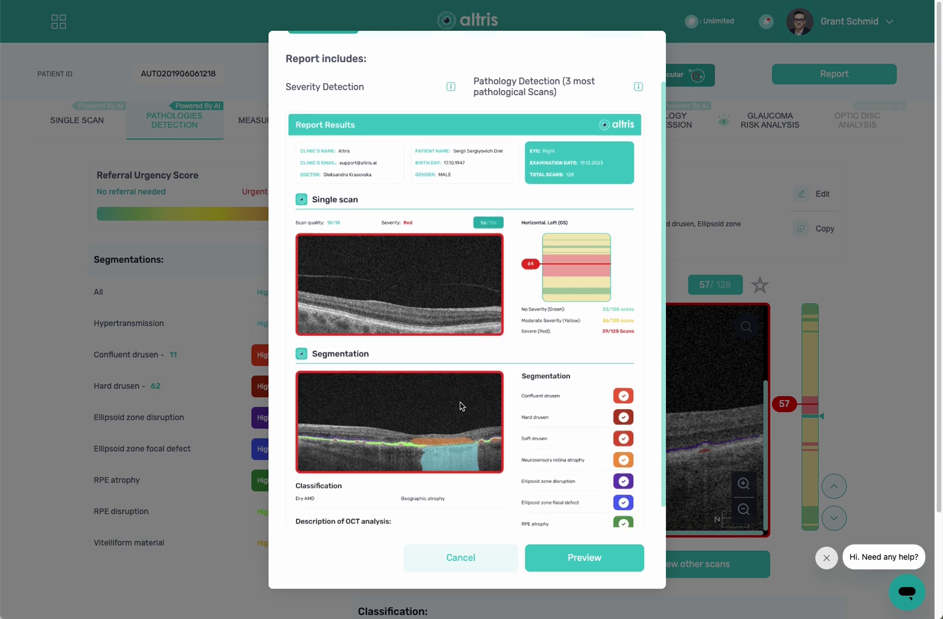
{"action": "scroll", "coordinate": [462, 404], "scroll_direction": "up", "scroll_amount": 5}
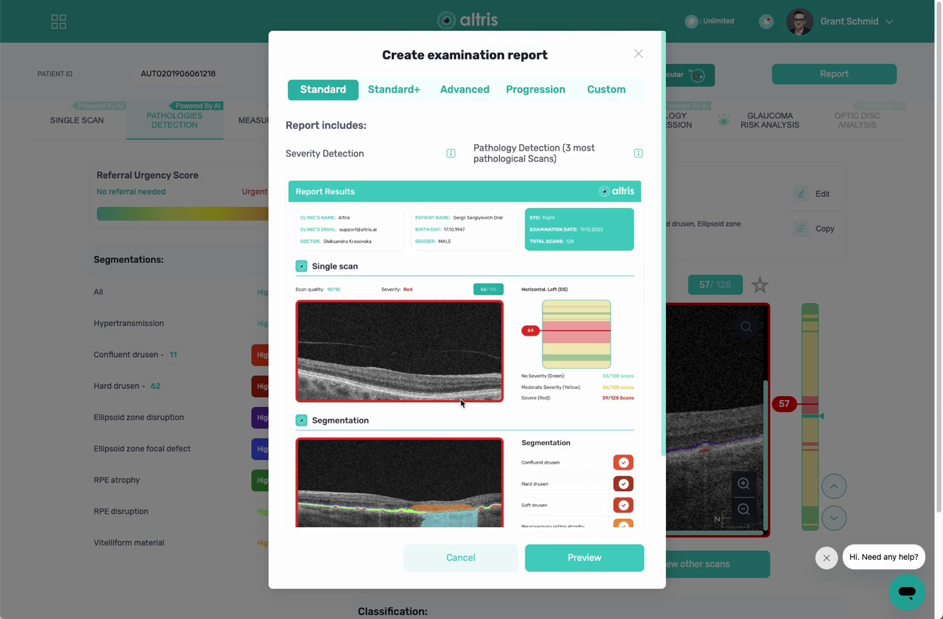
{"action": "left_click", "coordinate": [384, 92]}
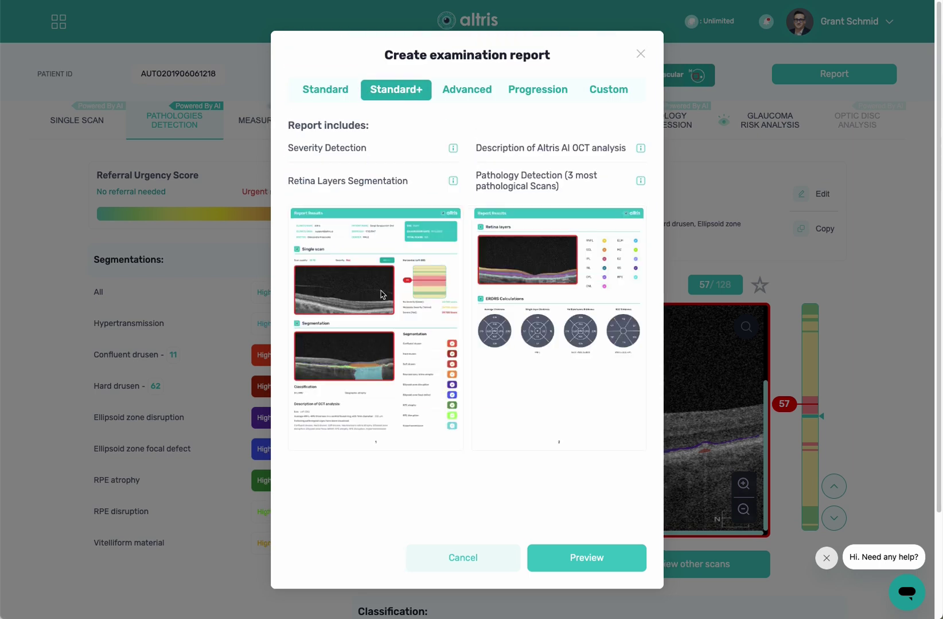
{"action": "left_click", "coordinate": [480, 98]}
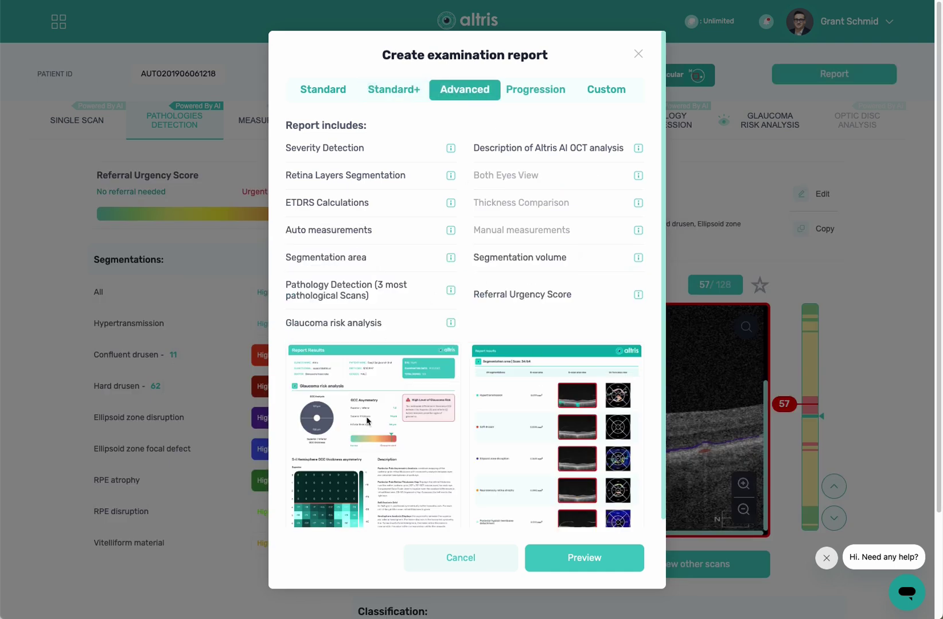
{"action": "scroll", "coordinate": [528, 234], "scroll_direction": "down", "scroll_amount": 5}
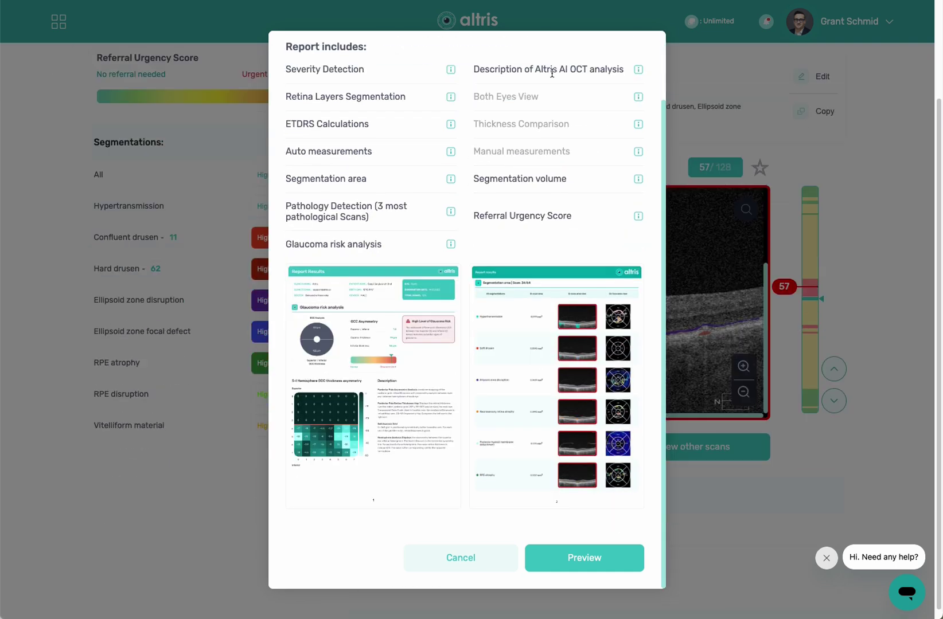
{"action": "scroll", "coordinate": [552, 73], "scroll_direction": "up", "scroll_amount": 5}
{"action": "left_click", "coordinate": [553, 92]}
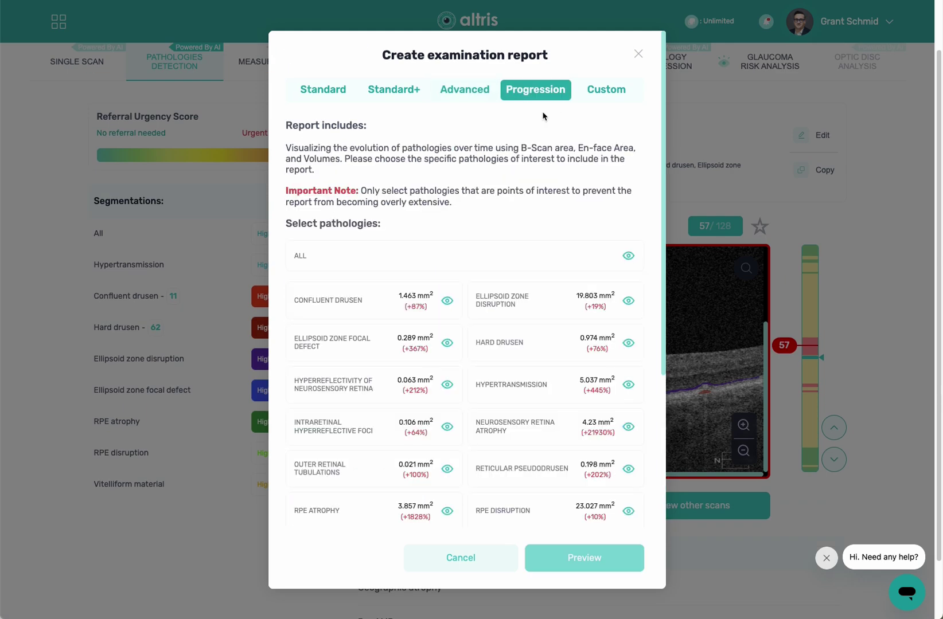
{"action": "scroll", "coordinate": [419, 413], "scroll_direction": "down", "scroll_amount": 3}
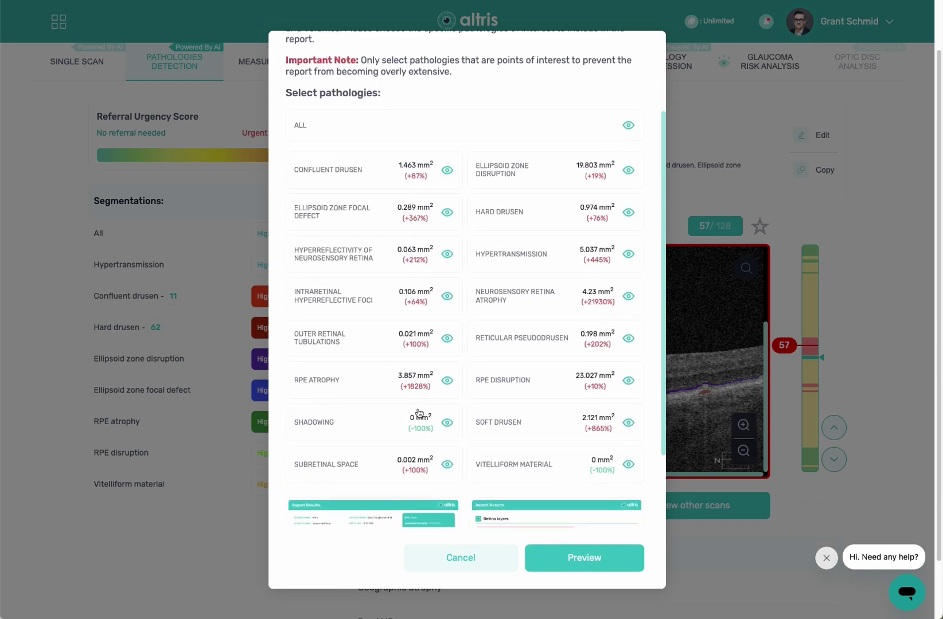
{"action": "scroll", "coordinate": [419, 412], "scroll_direction": "down", "scroll_amount": 3}
{"action": "scroll", "coordinate": [421, 411], "scroll_direction": "up", "scroll_amount": 5}
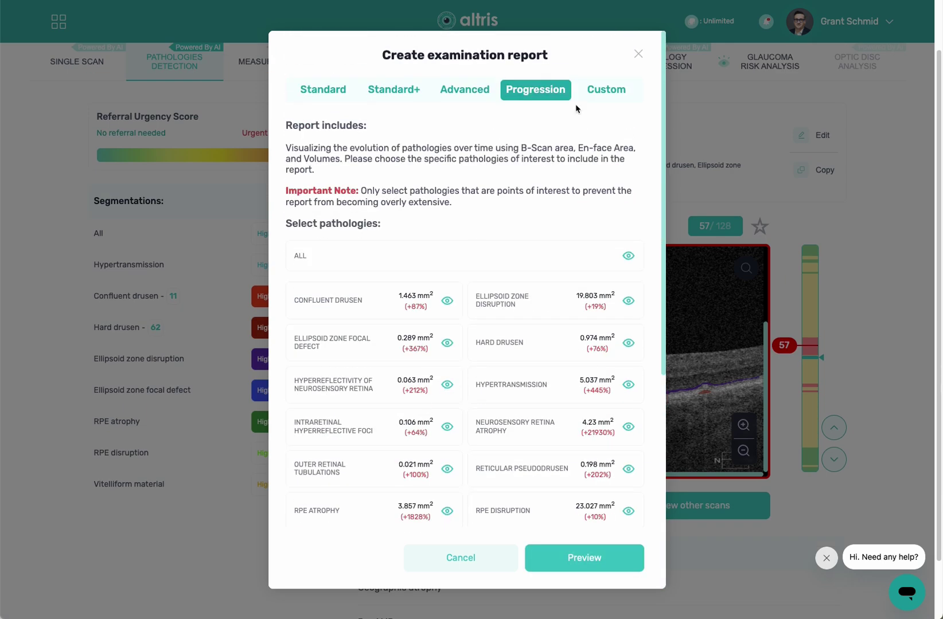
{"action": "left_click", "coordinate": [606, 89]}
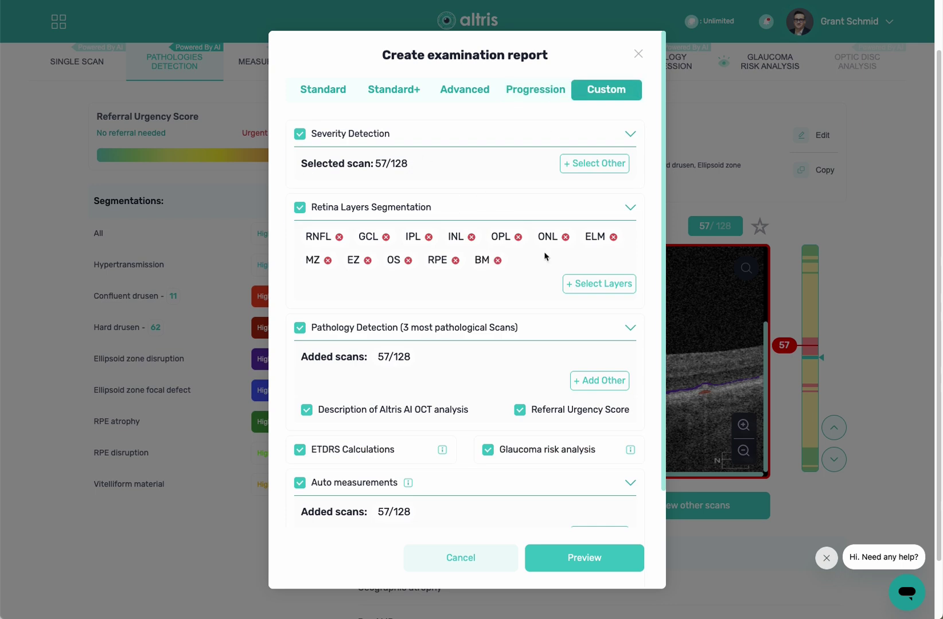
{"action": "left_click", "coordinate": [467, 561]}
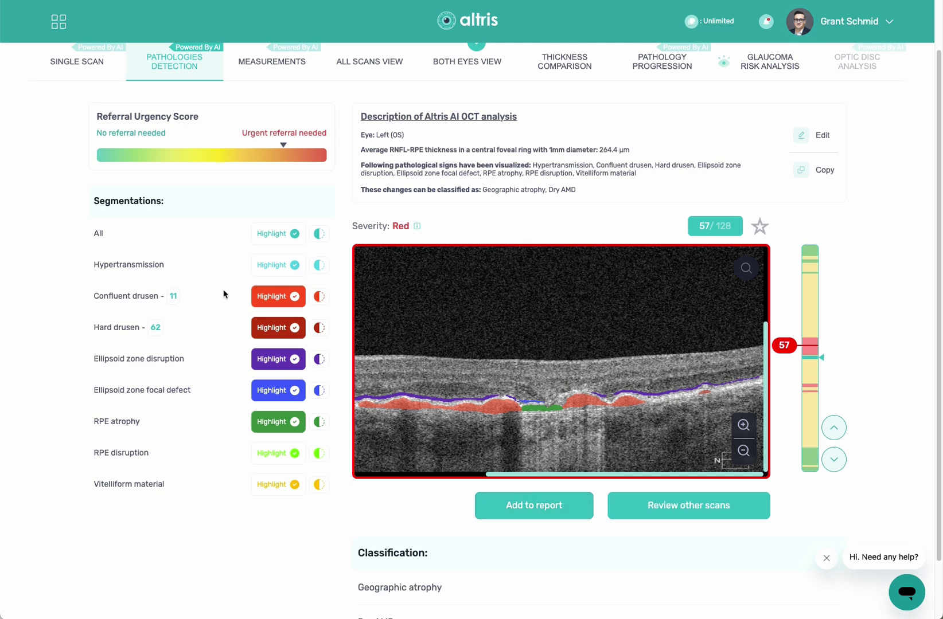
{"action": "scroll", "coordinate": [199, 297], "scroll_direction": "up", "scroll_amount": 2}
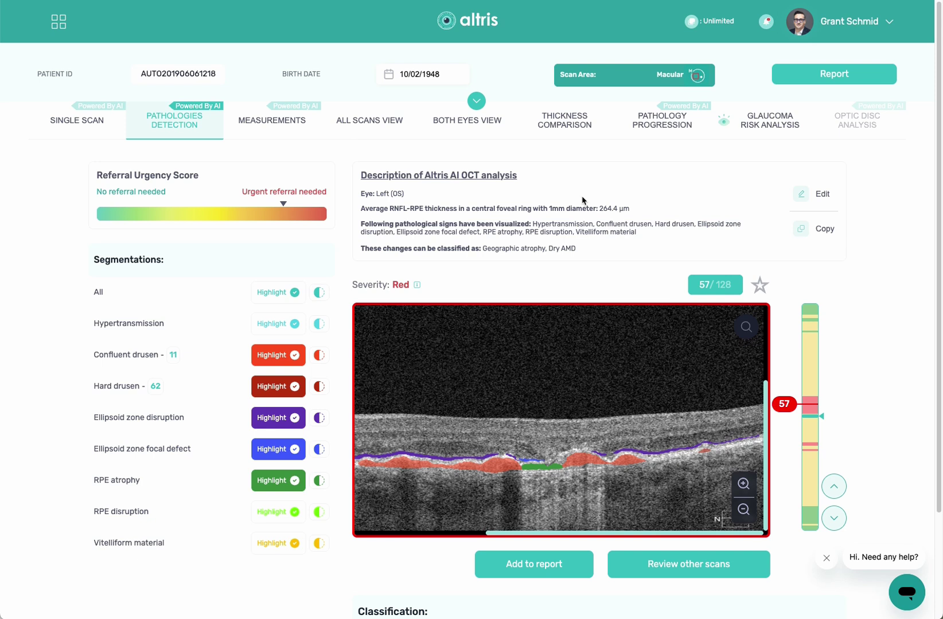
- Compare the 11/03/2021 and 11/03/2023 left-eye exams, browsing addable examinations without adding one
{"action": "left_click", "coordinate": [662, 128]}
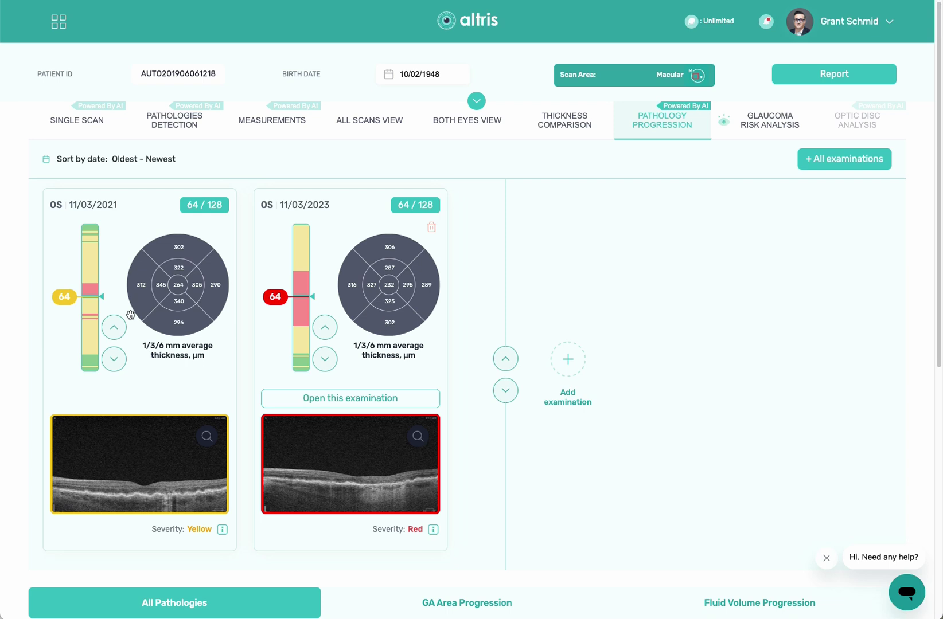
{"action": "scroll", "coordinate": [470, 456], "scroll_direction": "down", "scroll_amount": 2}
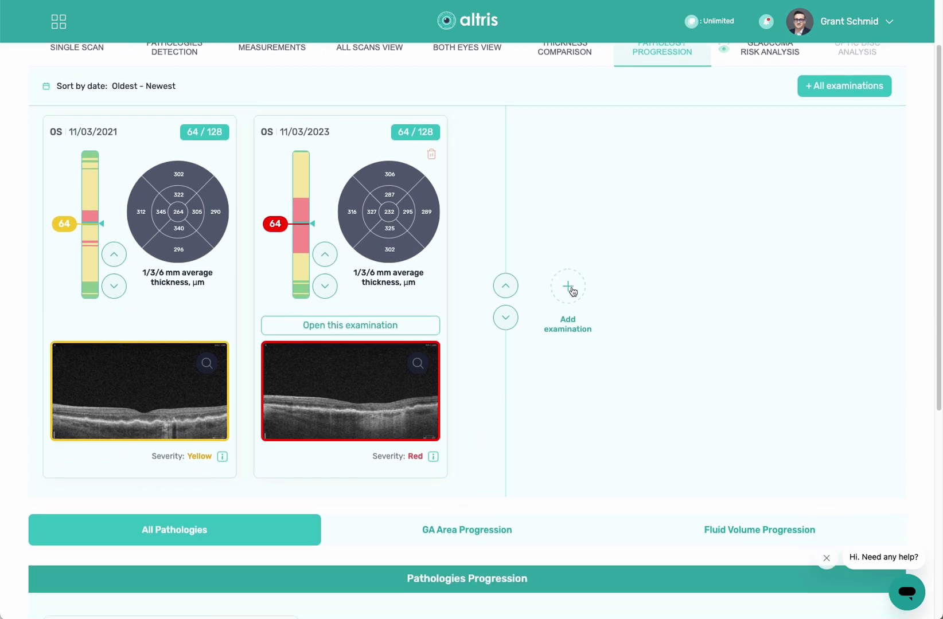
{"action": "left_click", "coordinate": [569, 289]}
{"action": "left_click", "coordinate": [447, 248]}
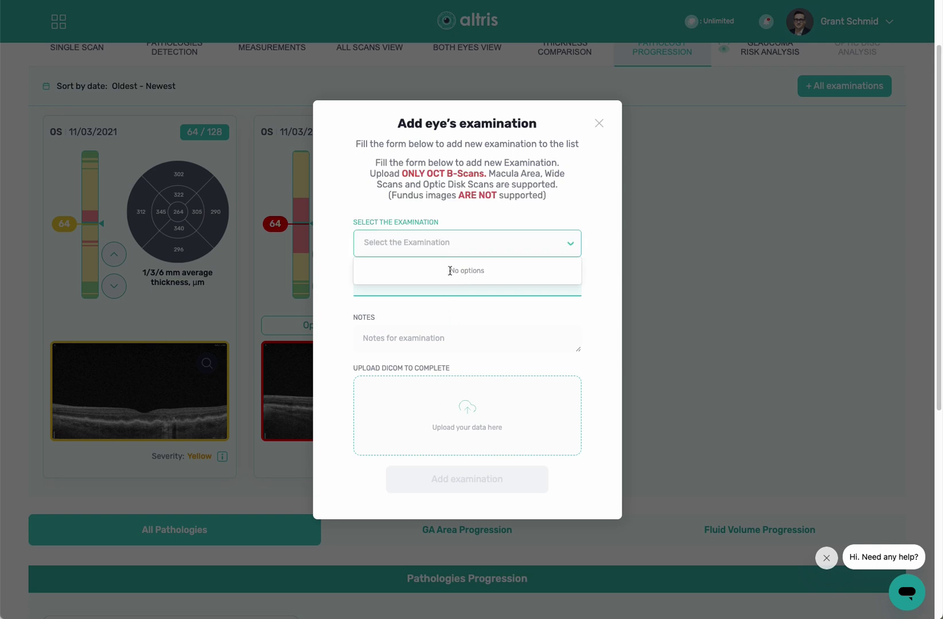
{"action": "left_click", "coordinate": [597, 125]}
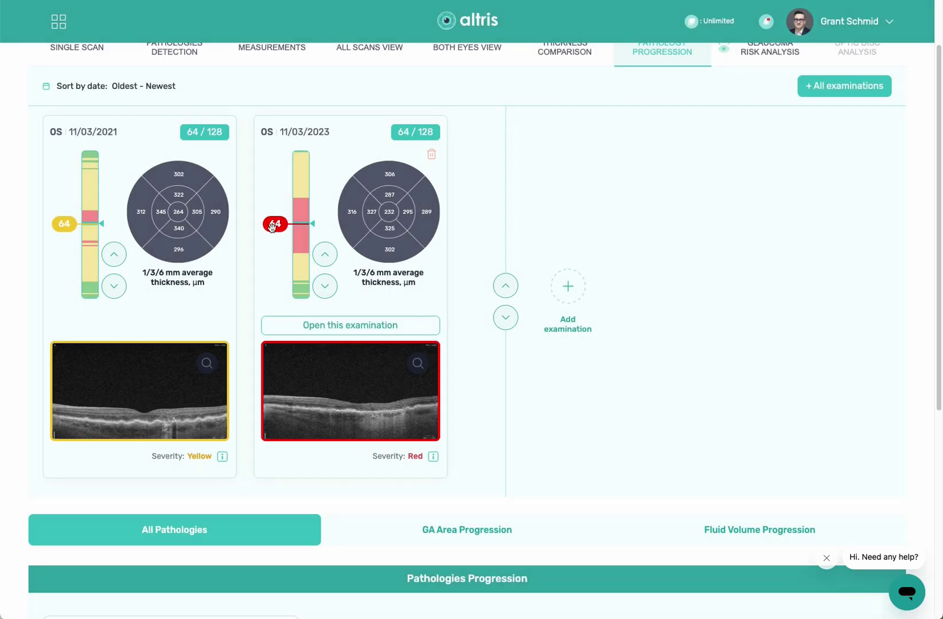
- Move the 2023 exam to slice 69 and review area changes, e.g. Hypertransmission 5.037 mm² (+445%)
{"action": "scroll", "coordinate": [409, 407], "scroll_direction": "down", "scroll_amount": 5}
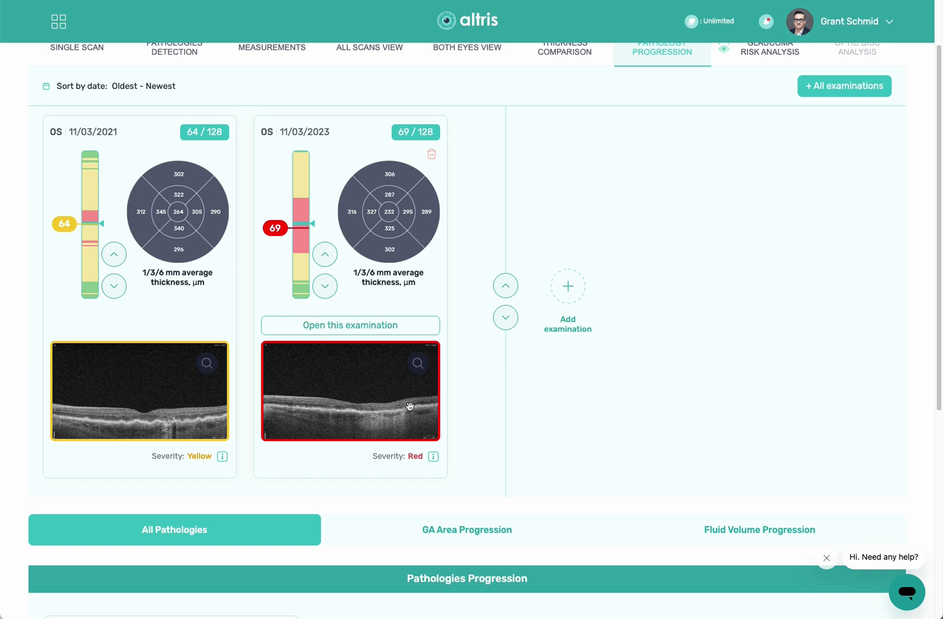
{"action": "scroll", "coordinate": [470, 413], "scroll_direction": "down", "scroll_amount": 2}
{"action": "scroll", "coordinate": [470, 412], "scroll_direction": "down", "scroll_amount": 4}
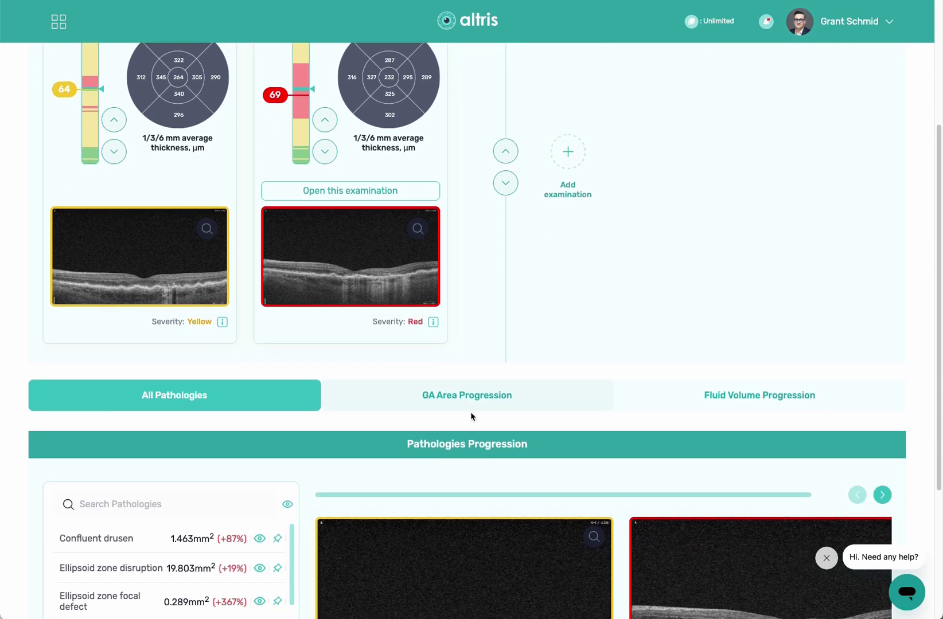
{"action": "scroll", "coordinate": [431, 405], "scroll_direction": "down", "scroll_amount": 1}
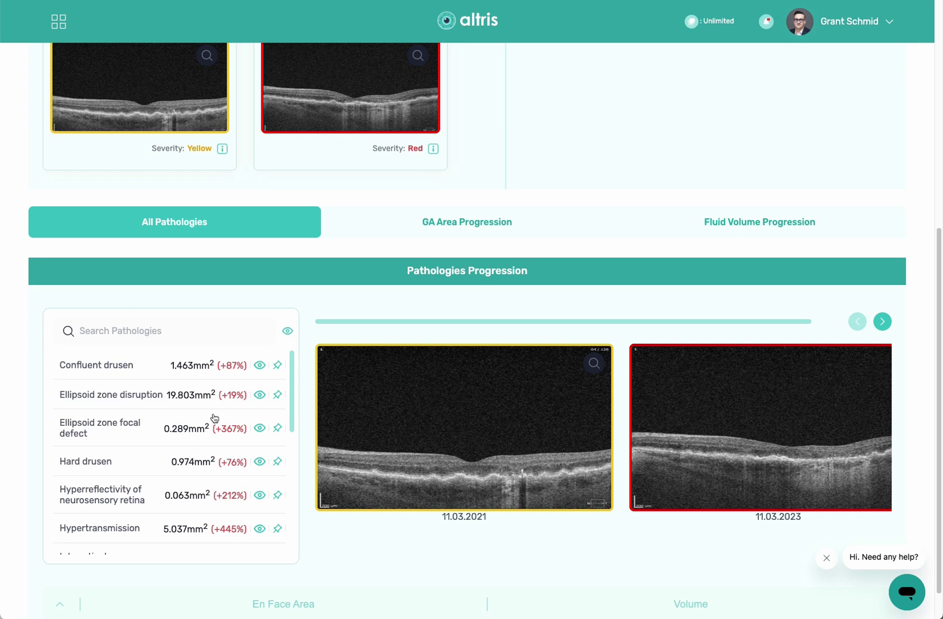
{"action": "scroll", "coordinate": [213, 419], "scroll_direction": "down", "scroll_amount": 1}
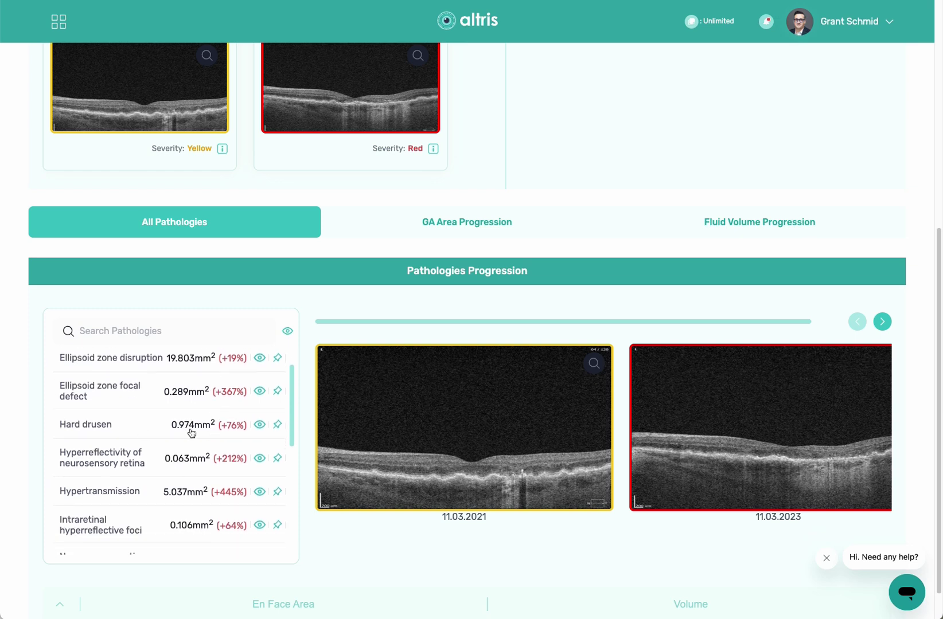
{"action": "scroll", "coordinate": [278, 453], "scroll_direction": "down", "scroll_amount": 1}
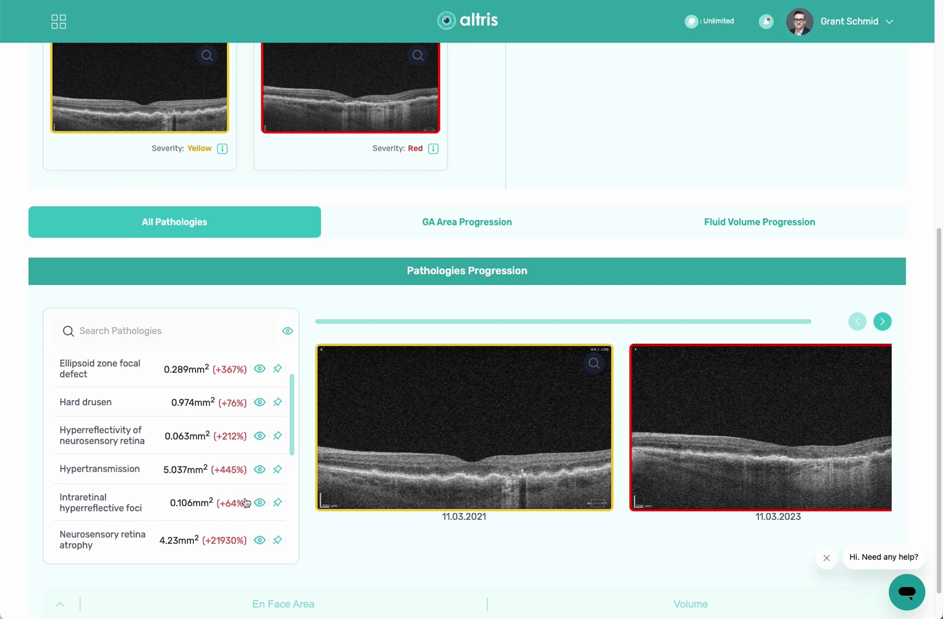
{"action": "scroll", "coordinate": [250, 493], "scroll_direction": "up", "scroll_amount": 2}
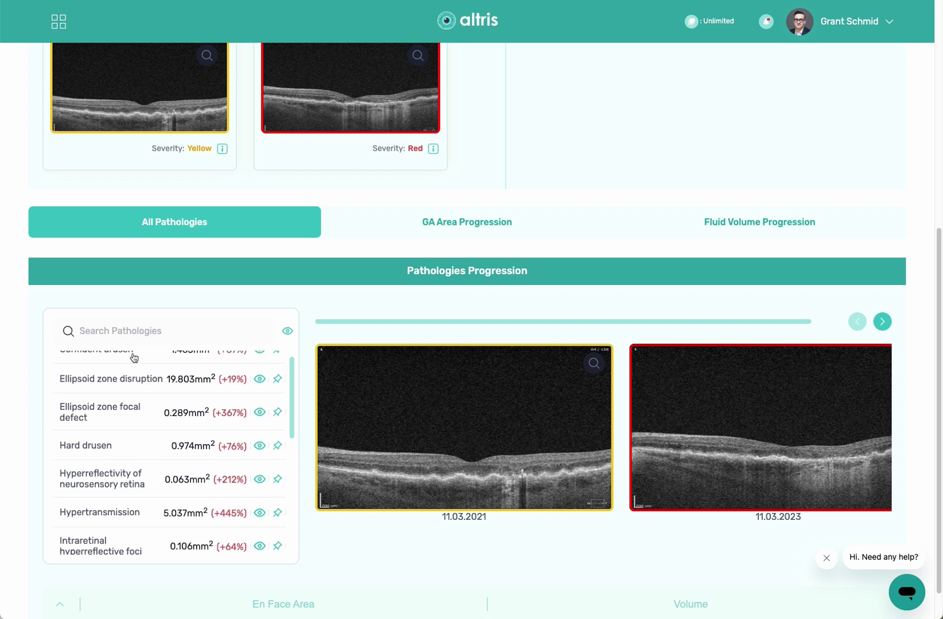
- Filter the pathology list with 'dru' and select Confluent drusen
{"action": "left_click", "coordinate": [136, 330]}
{"action": "type", "text": "dru"}
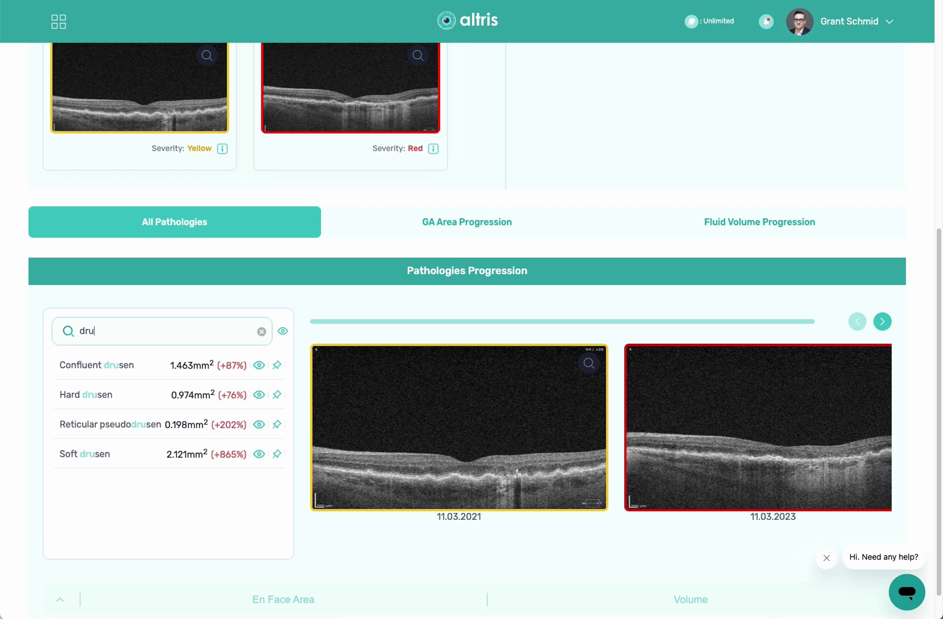
{"action": "left_click", "coordinate": [103, 366]}
- Review Confluent drusen's En Face Area change (1.463 mm², +87%) and ETDRS zone maps
{"action": "scroll", "coordinate": [730, 518], "scroll_direction": "down", "scroll_amount": 5}
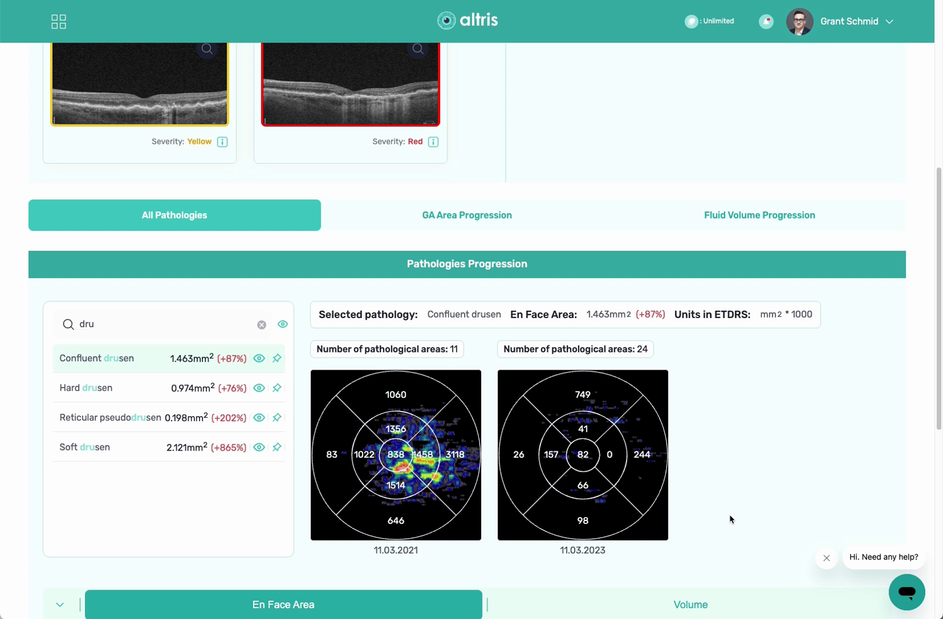
{"action": "scroll", "coordinate": [730, 518], "scroll_direction": "down", "scroll_amount": 3}
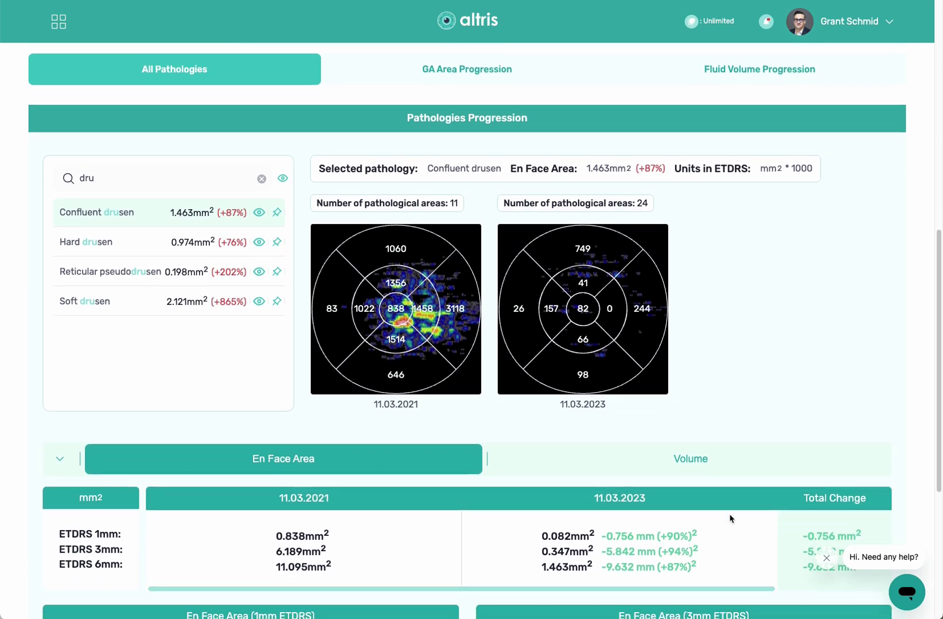
{"action": "scroll", "coordinate": [728, 519], "scroll_direction": "down", "scroll_amount": 3}
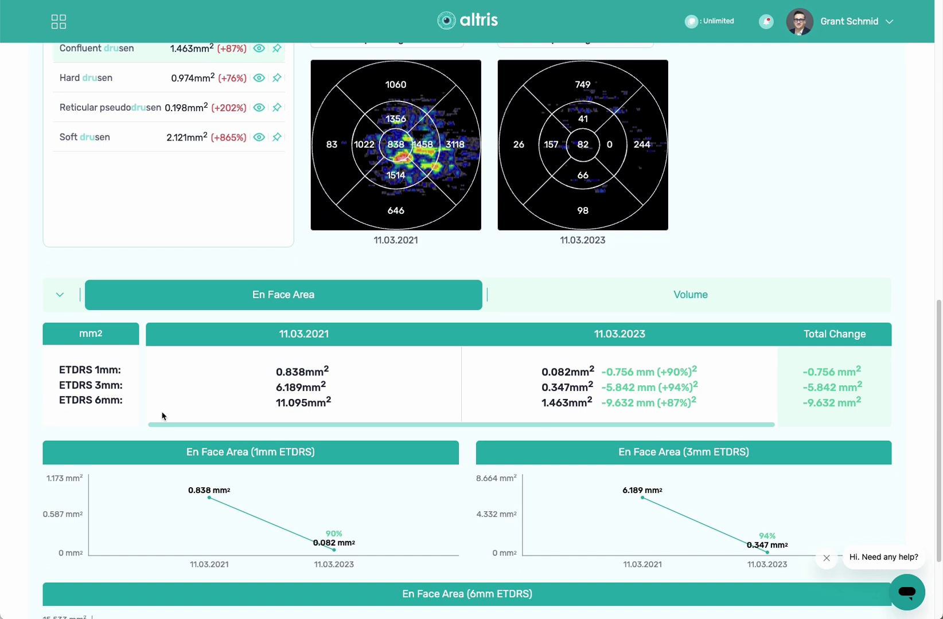
{"action": "scroll", "coordinate": [515, 507], "scroll_direction": "down", "scroll_amount": 3}
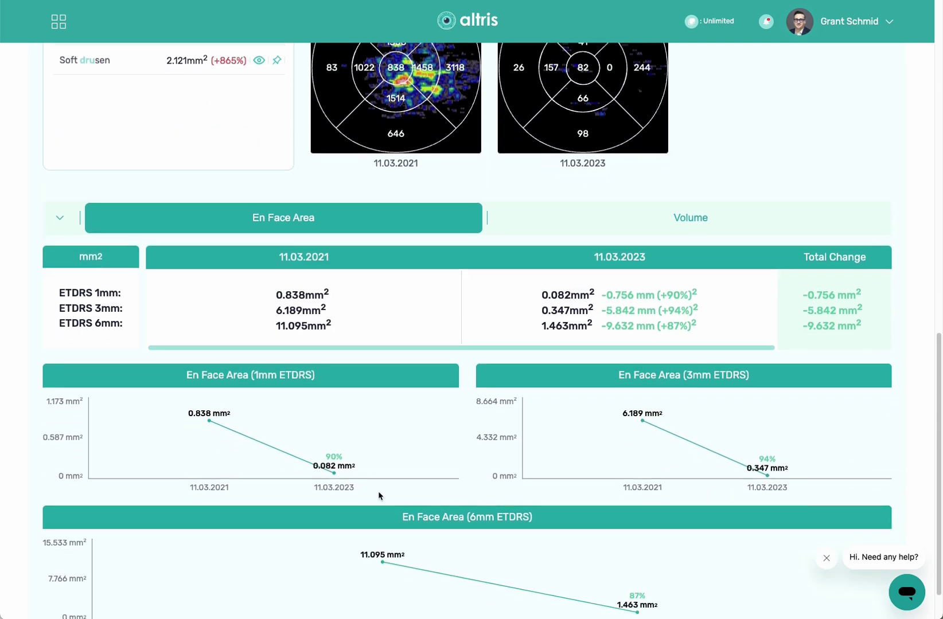
{"action": "scroll", "coordinate": [378, 495], "scroll_direction": "down", "scroll_amount": 2}
{"action": "scroll", "coordinate": [413, 516], "scroll_direction": "up", "scroll_amount": 3}
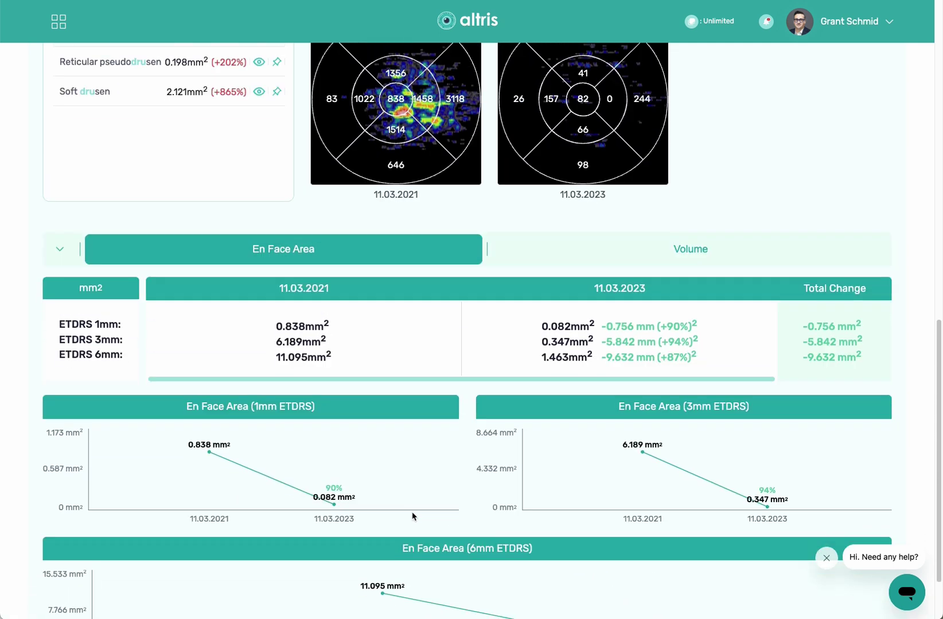
{"action": "scroll", "coordinate": [638, 342], "scroll_direction": "up", "scroll_amount": 5}
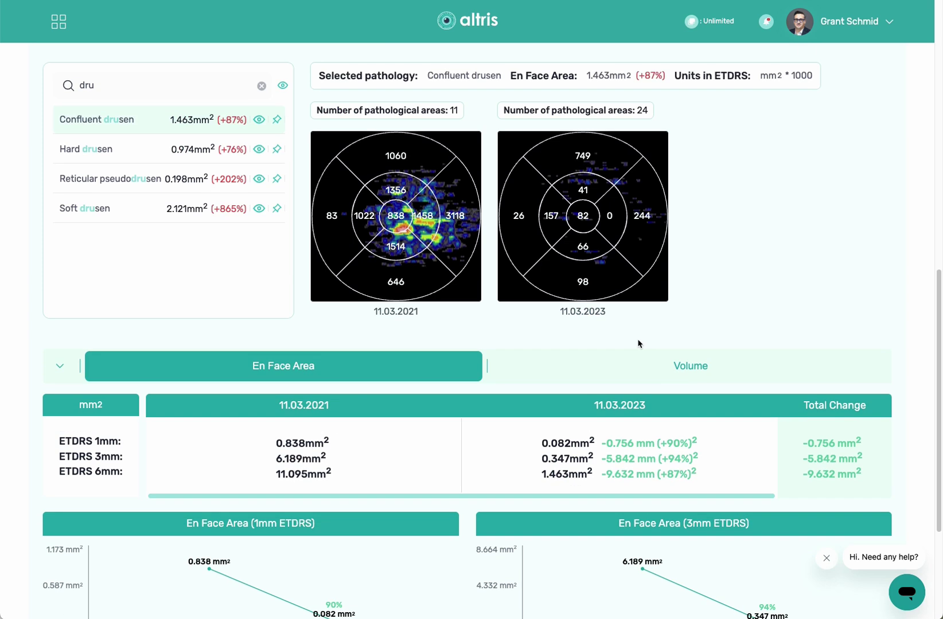
{"action": "scroll", "coordinate": [639, 343], "scroll_direction": "up", "scroll_amount": 6}
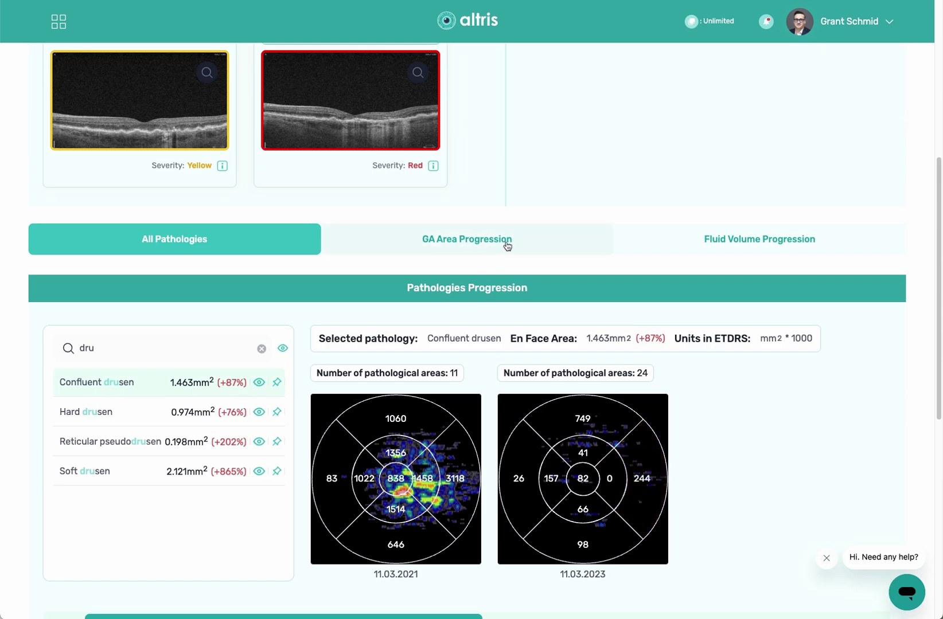
- Show the GA area progression results and review the GA Biomarker and GA Area graphs
{"action": "left_click", "coordinate": [507, 244]}
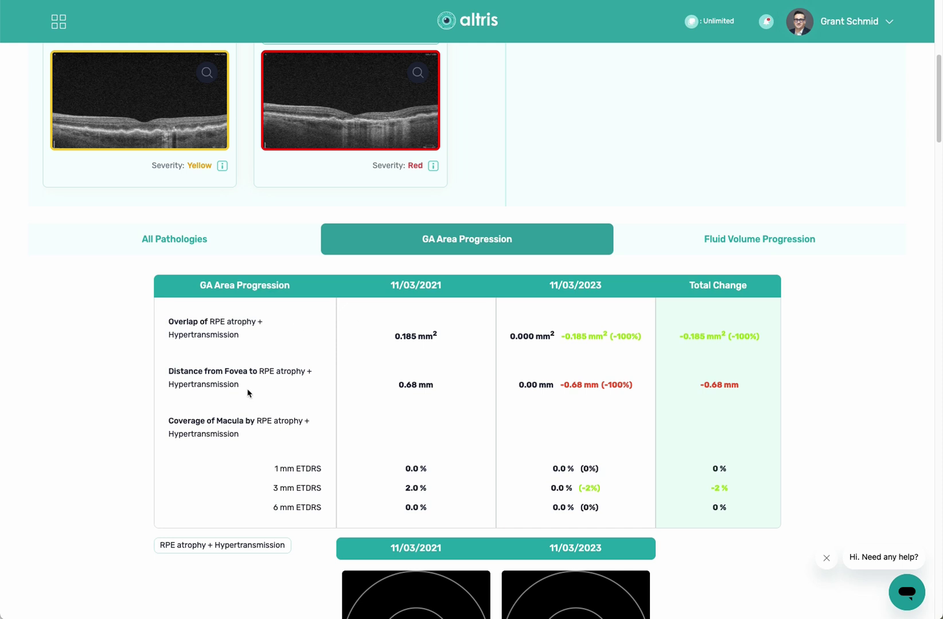
{"action": "scroll", "coordinate": [431, 469], "scroll_direction": "down", "scroll_amount": 3}
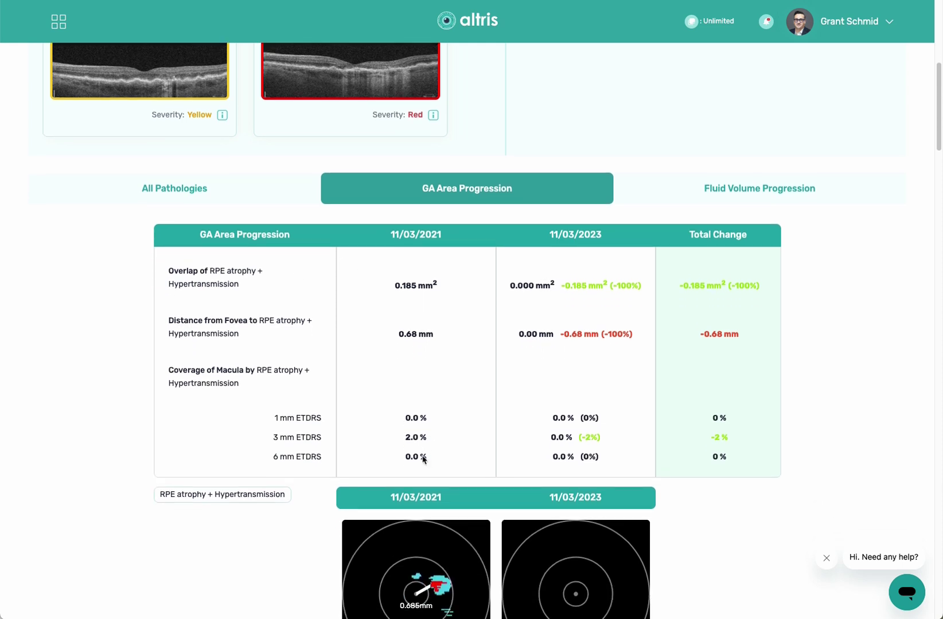
{"action": "scroll", "coordinate": [422, 460], "scroll_direction": "down", "scroll_amount": 5}
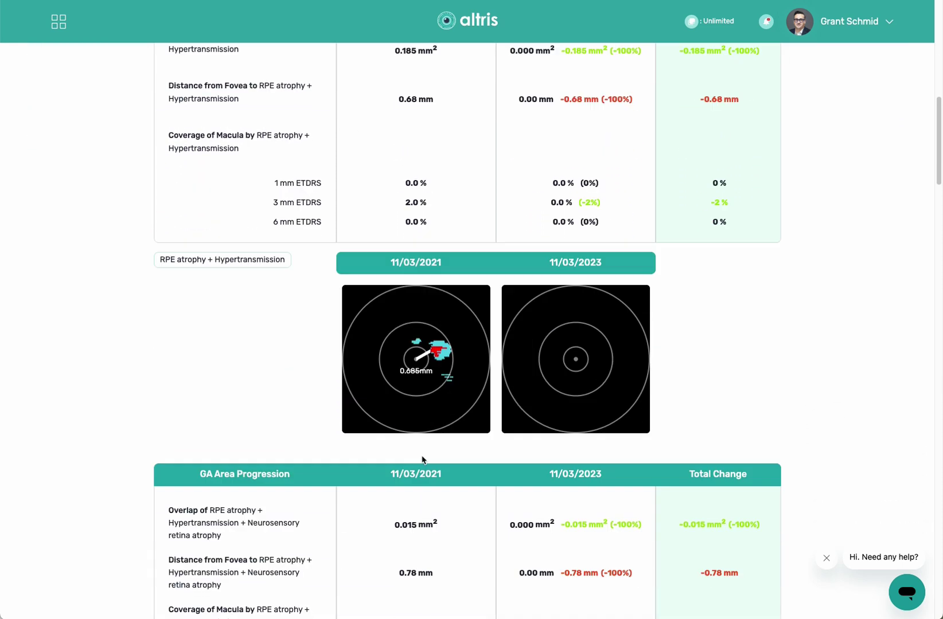
{"action": "scroll", "coordinate": [423, 460], "scroll_direction": "down", "scroll_amount": 4}
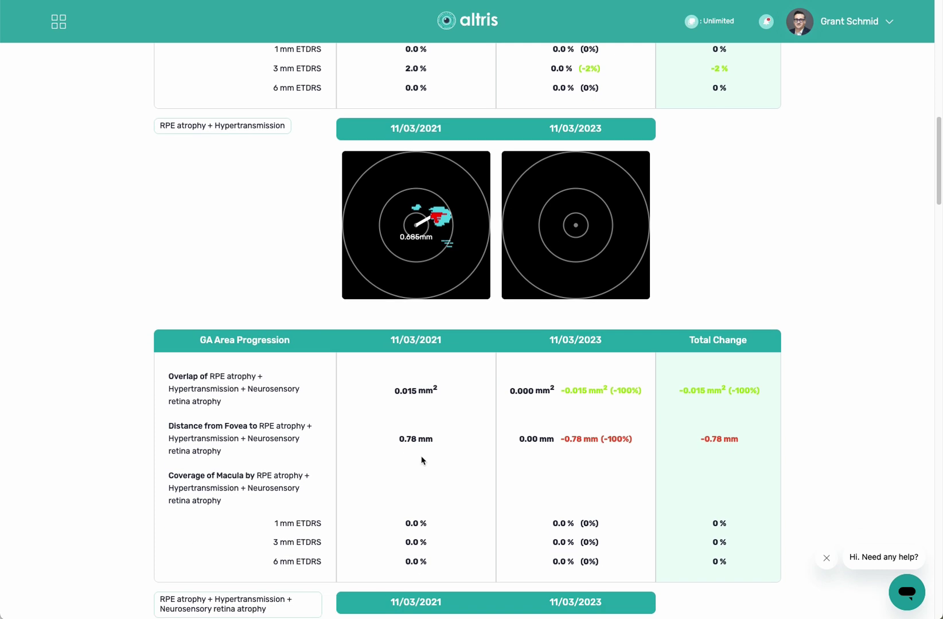
{"action": "scroll", "coordinate": [421, 460], "scroll_direction": "down", "scroll_amount": 10}
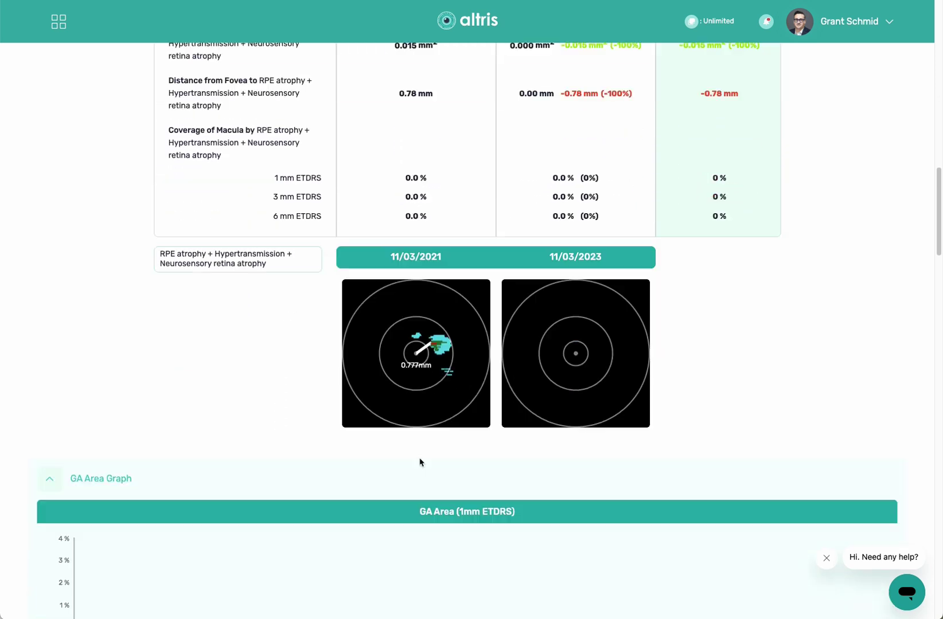
{"action": "scroll", "coordinate": [421, 462], "scroll_direction": "down", "scroll_amount": 20}
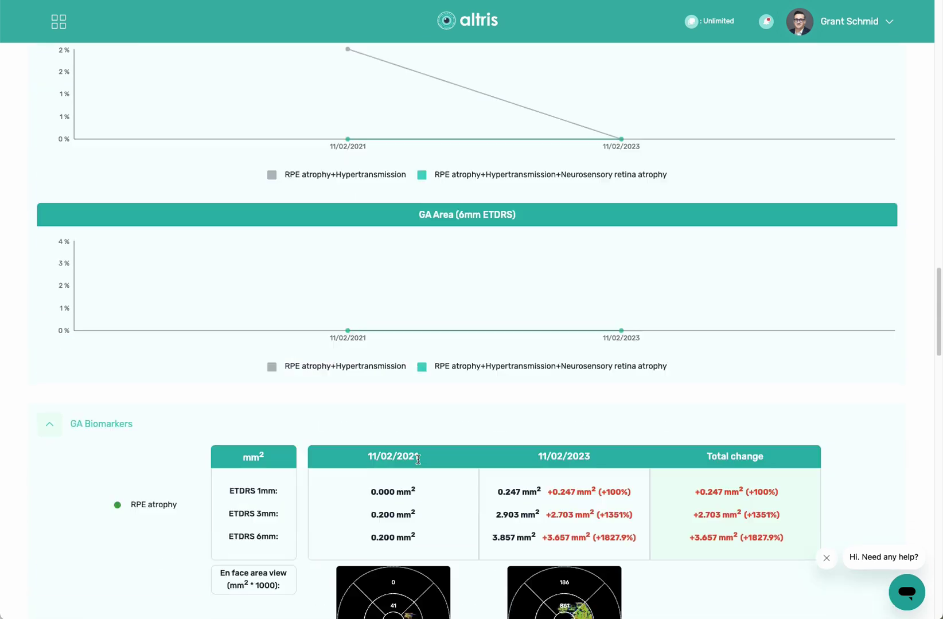
{"action": "scroll", "coordinate": [418, 460], "scroll_direction": "down", "scroll_amount": 13}
{"action": "scroll", "coordinate": [416, 464], "scroll_direction": "down", "scroll_amount": 20}
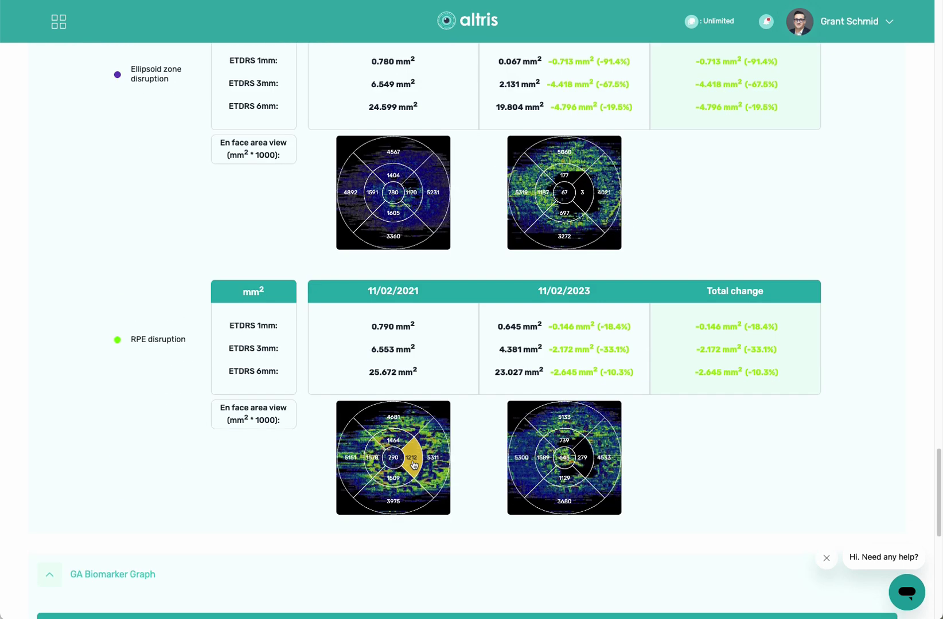
{"action": "scroll", "coordinate": [413, 465], "scroll_direction": "down", "scroll_amount": 9}
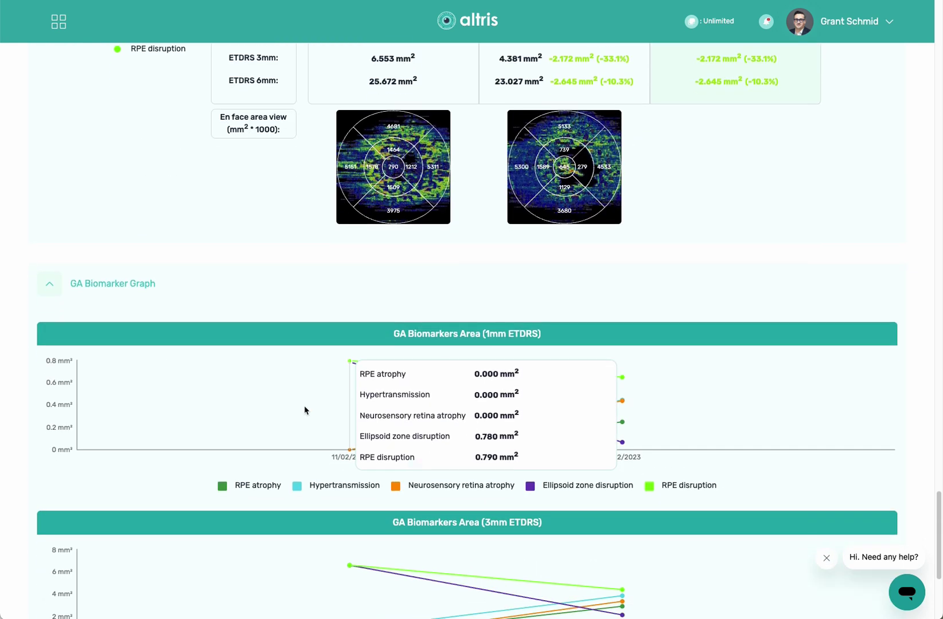
{"action": "scroll", "coordinate": [251, 500], "scroll_direction": "down", "scroll_amount": 2}
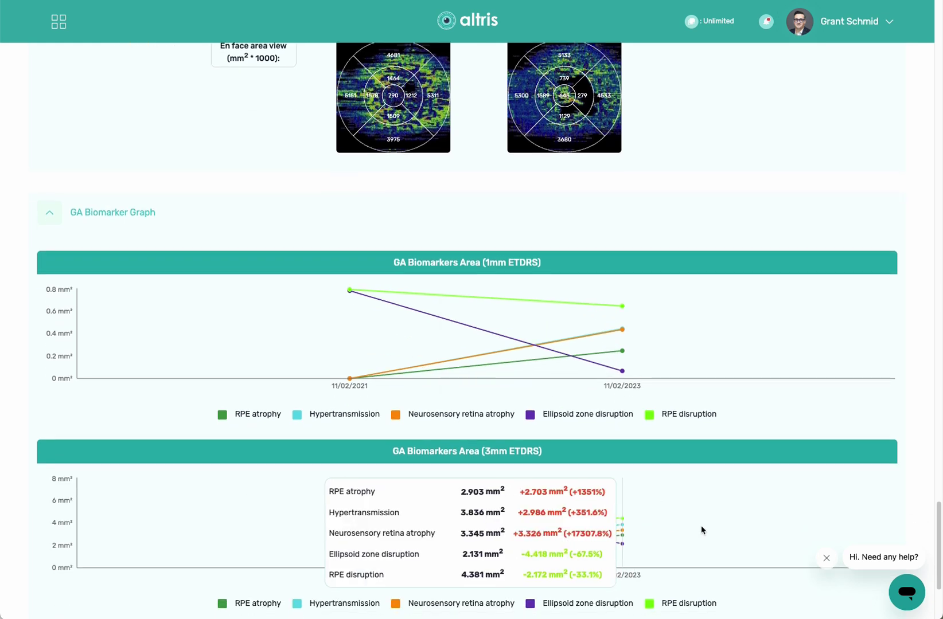
{"action": "scroll", "coordinate": [700, 523], "scroll_direction": "down", "scroll_amount": 5}
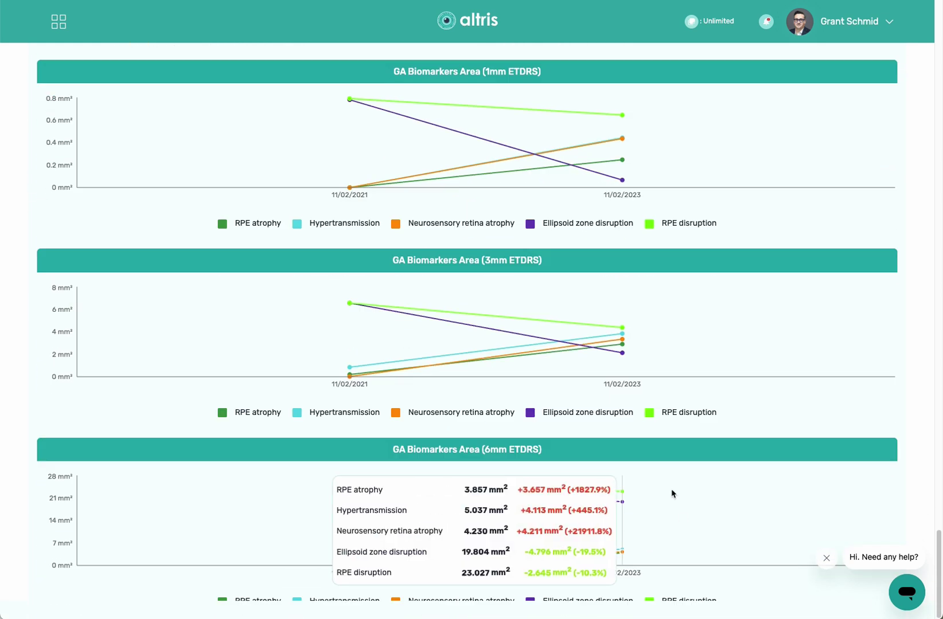
- Scroll back to the top and return to the patient list via the altris logo
{"action": "scroll", "coordinate": [681, 473], "scroll_direction": "up", "scroll_amount": 20}
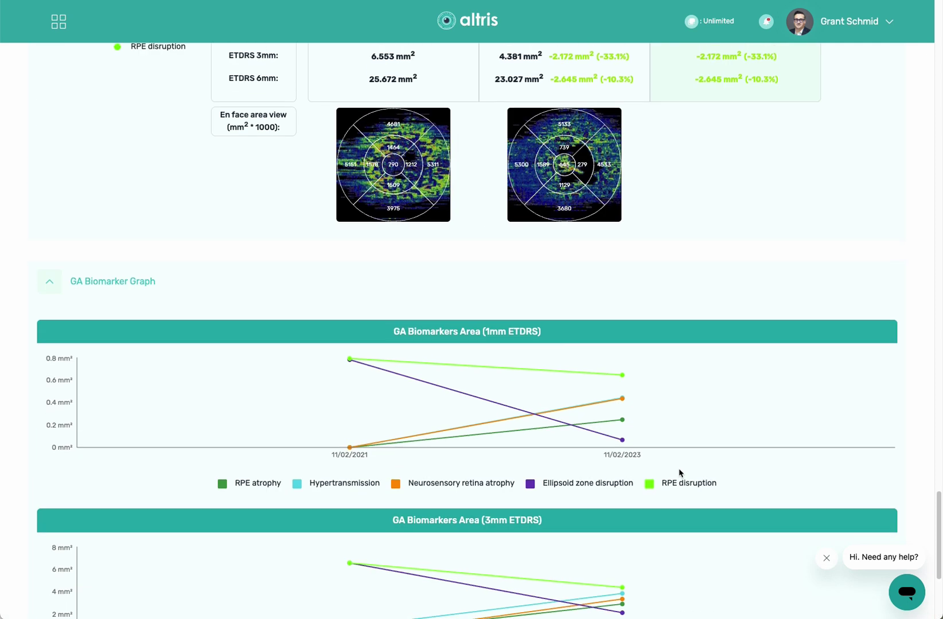
{"action": "scroll", "coordinate": [675, 473], "scroll_direction": "up", "scroll_amount": 20}
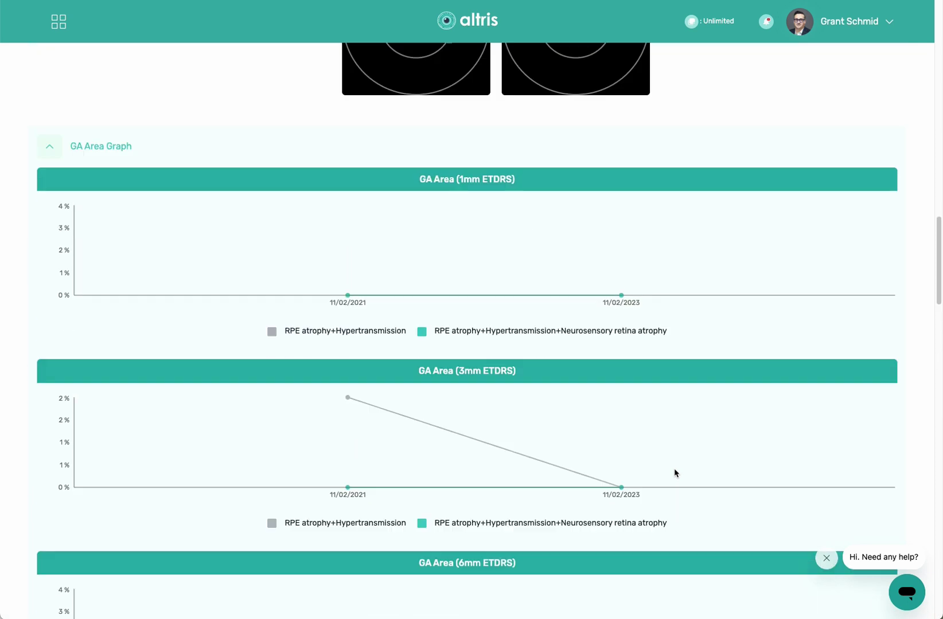
{"action": "scroll", "coordinate": [675, 470], "scroll_direction": "up", "scroll_amount": 20}
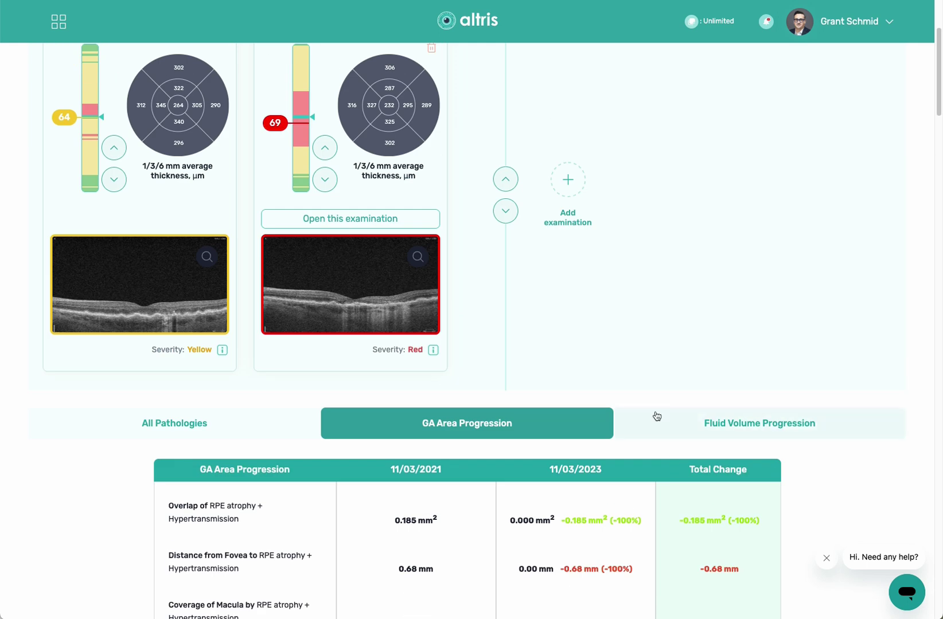
{"action": "scroll", "coordinate": [623, 387], "scroll_direction": "up", "scroll_amount": 3}
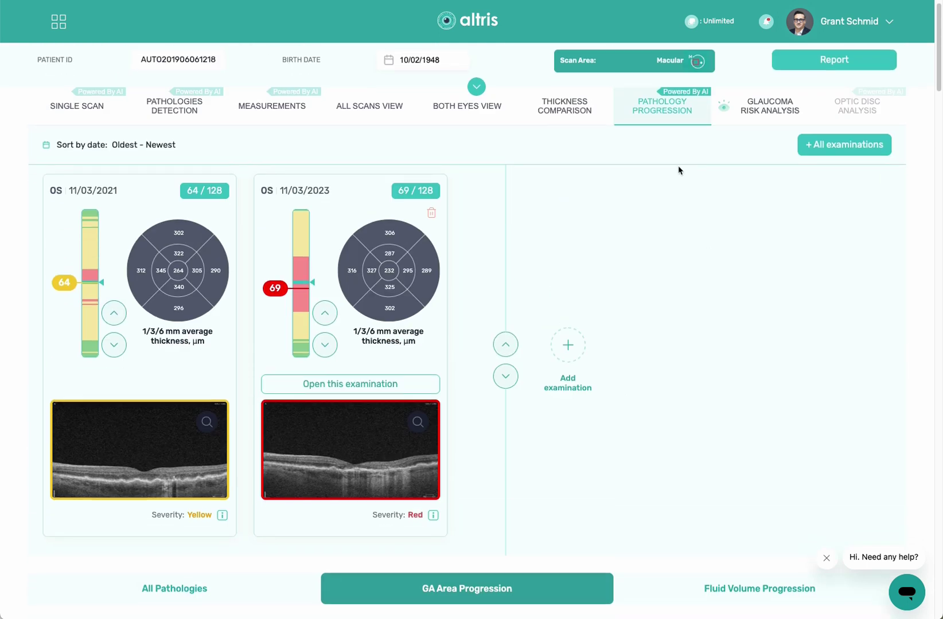
{"action": "left_click", "coordinate": [485, 23]}
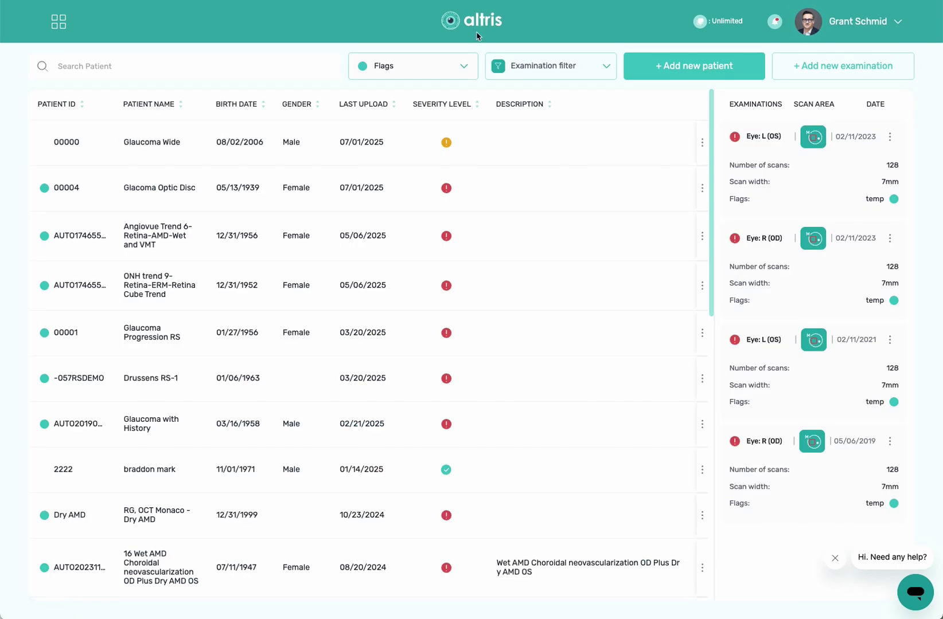
- Open Glaucoma Progression RS's third exam, the 03/16/2023 right-eye vertical scan, under Glaucoma with History
{"action": "left_click", "coordinate": [286, 428]}
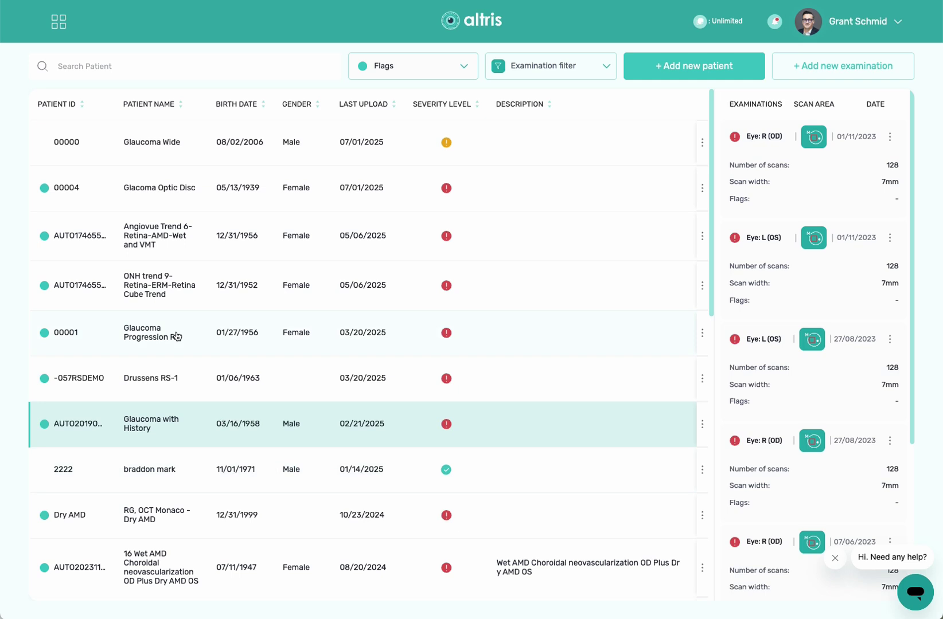
{"action": "left_click", "coordinate": [172, 335]}
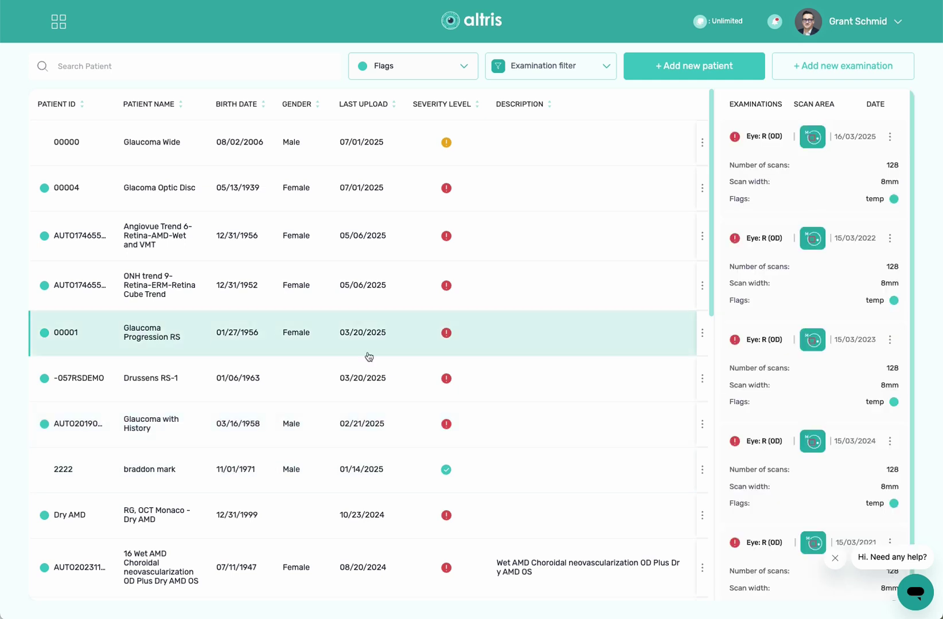
{"action": "mouse_move", "coordinate": [823, 144]}
{"action": "left_click", "coordinate": [761, 377]}
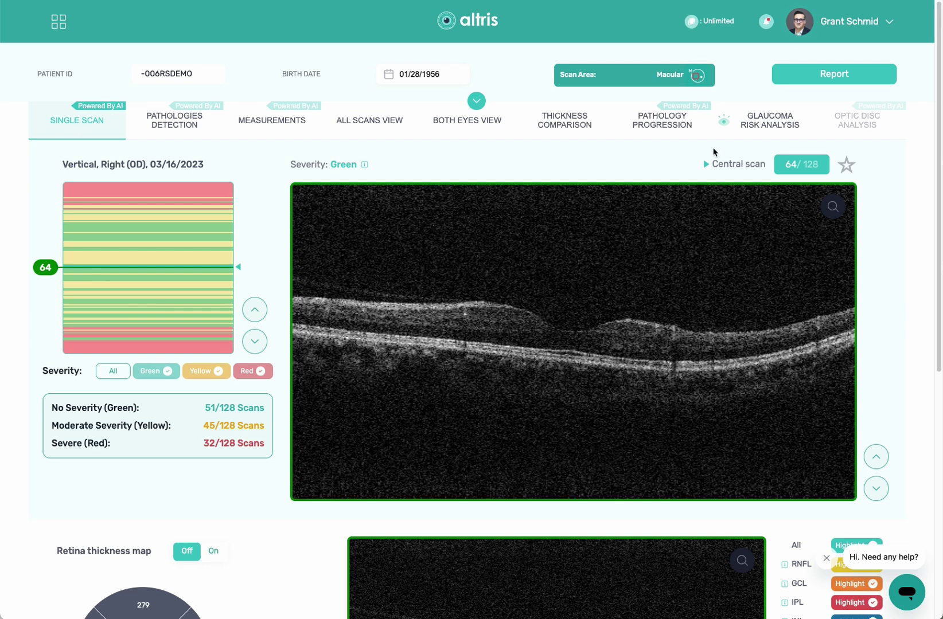
- Acknowledge the disclaimer and review the Glaucoma Risk Analysis: GCC asymmetry index 0.81, high risk
{"action": "left_click", "coordinate": [775, 128]}
{"action": "left_click", "coordinate": [470, 354]}
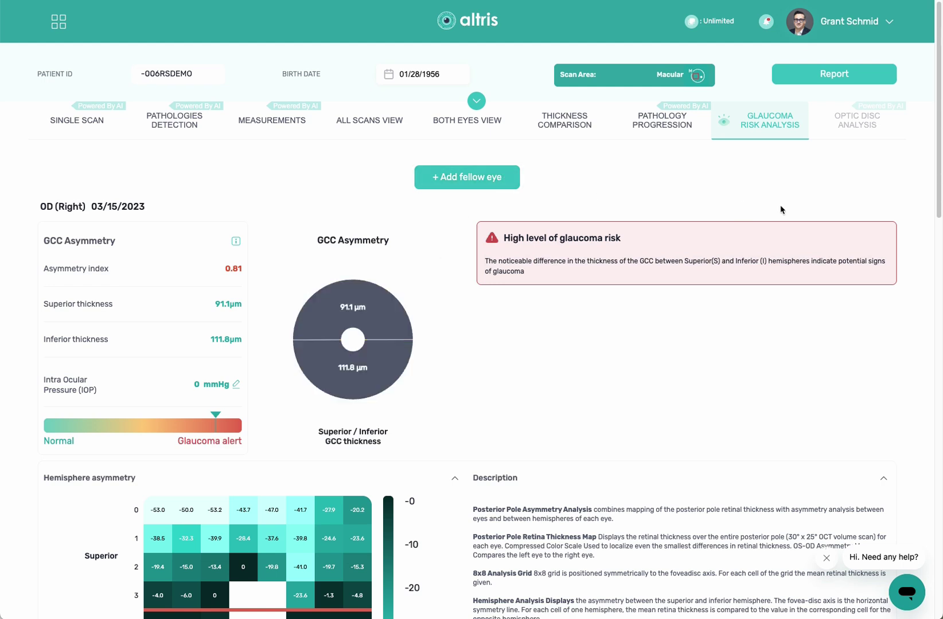
{"action": "scroll", "coordinate": [584, 449], "scroll_direction": "down", "scroll_amount": 1}
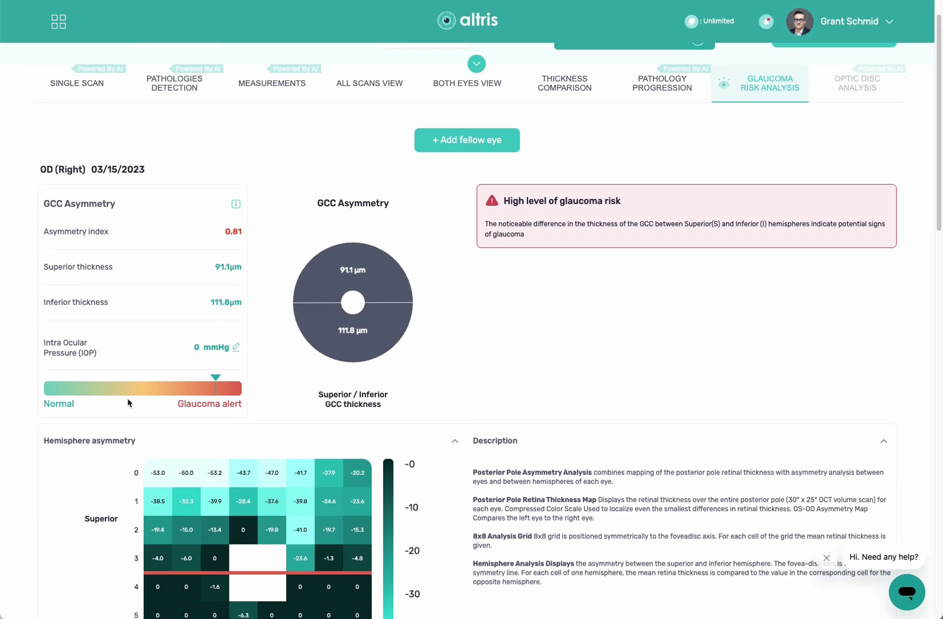
{"action": "scroll", "coordinate": [536, 437], "scroll_direction": "down", "scroll_amount": 5}
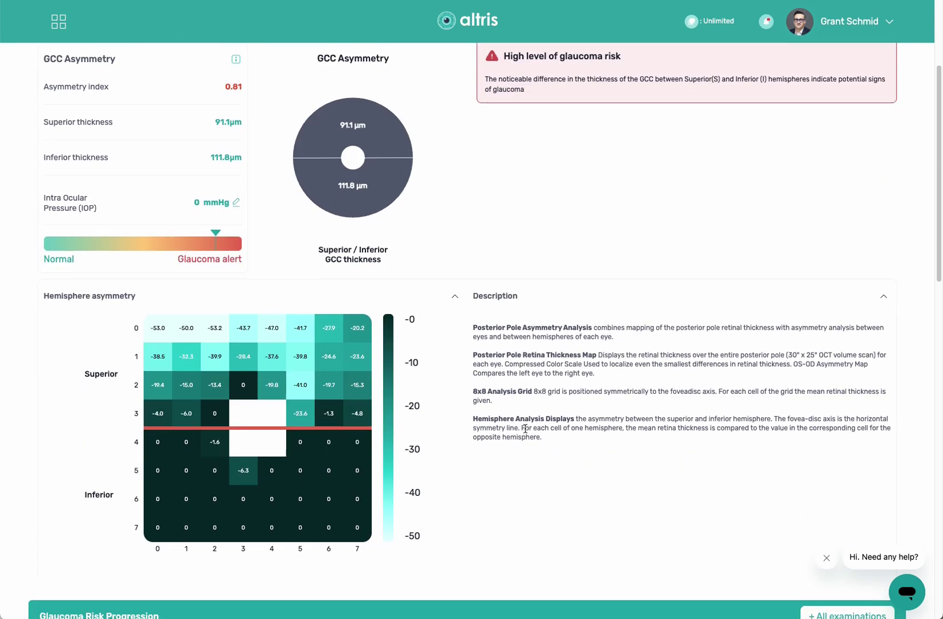
{"action": "scroll", "coordinate": [525, 432], "scroll_direction": "down", "scroll_amount": 5}
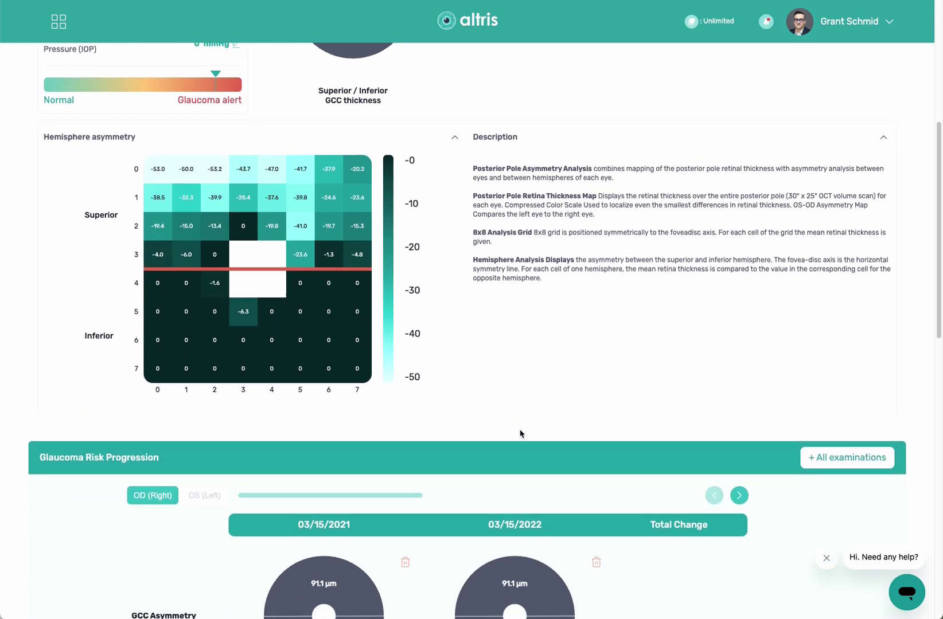
{"action": "scroll", "coordinate": [516, 433], "scroll_direction": "down", "scroll_amount": 7}
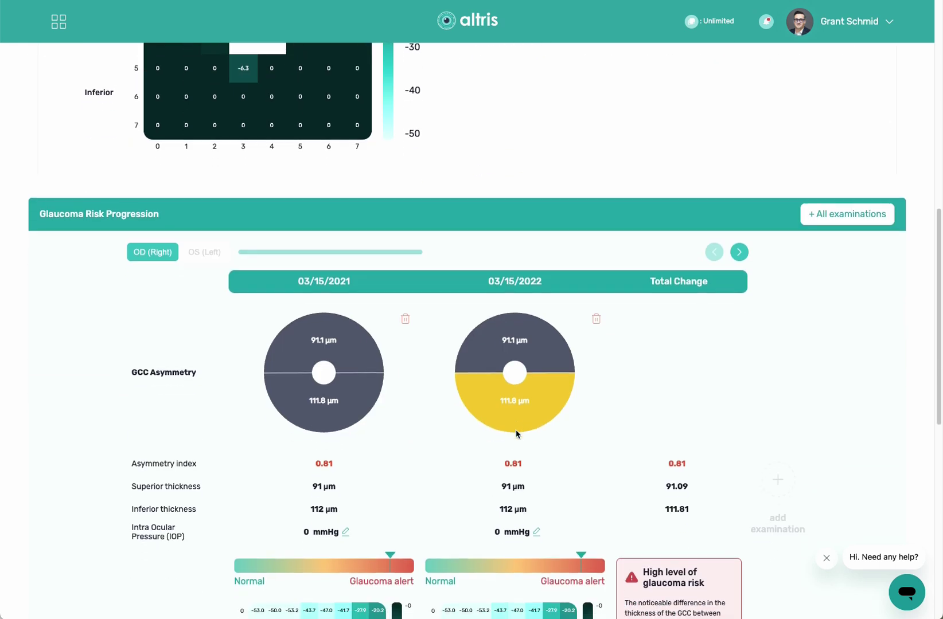
- Examine the glaucoma risk progression charts over time
{"action": "left_click_drag", "start_coordinate": [384, 205], "coordinate": [666, 201]}
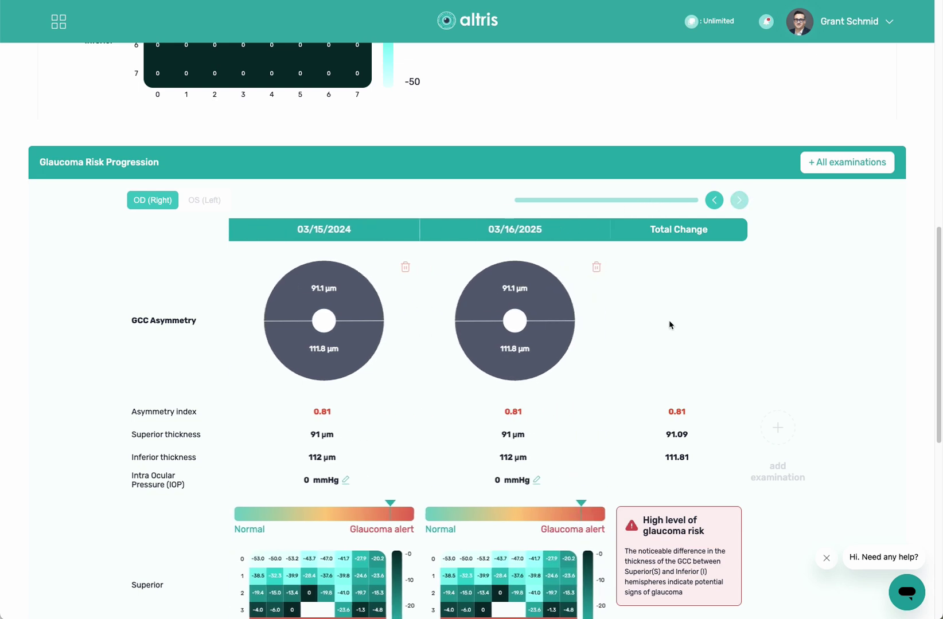
{"action": "scroll", "coordinate": [668, 319], "scroll_direction": "down", "scroll_amount": 4}
{"action": "scroll", "coordinate": [669, 321], "scroll_direction": "down", "scroll_amount": 5}
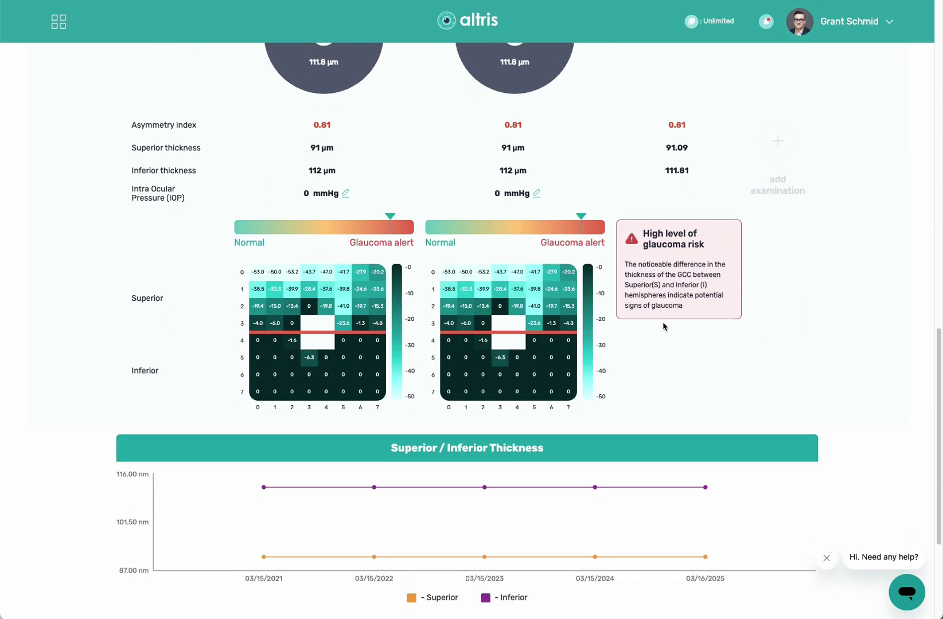
{"action": "scroll", "coordinate": [659, 323], "scroll_direction": "down", "scroll_amount": 3}
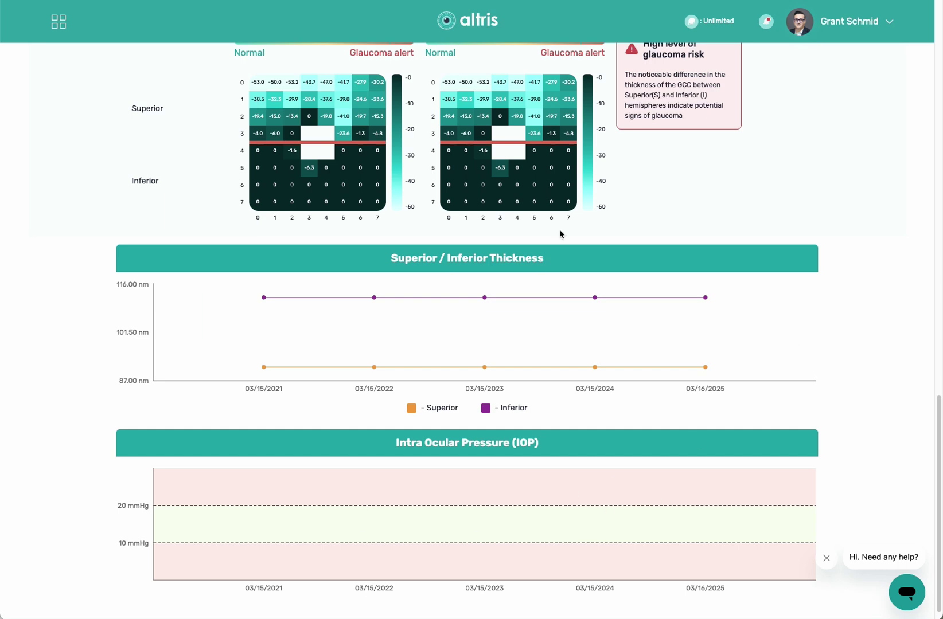
{"action": "scroll", "coordinate": [805, 350], "scroll_direction": "up", "scroll_amount": 4}
{"action": "scroll", "coordinate": [803, 349], "scroll_direction": "up", "scroll_amount": 20}
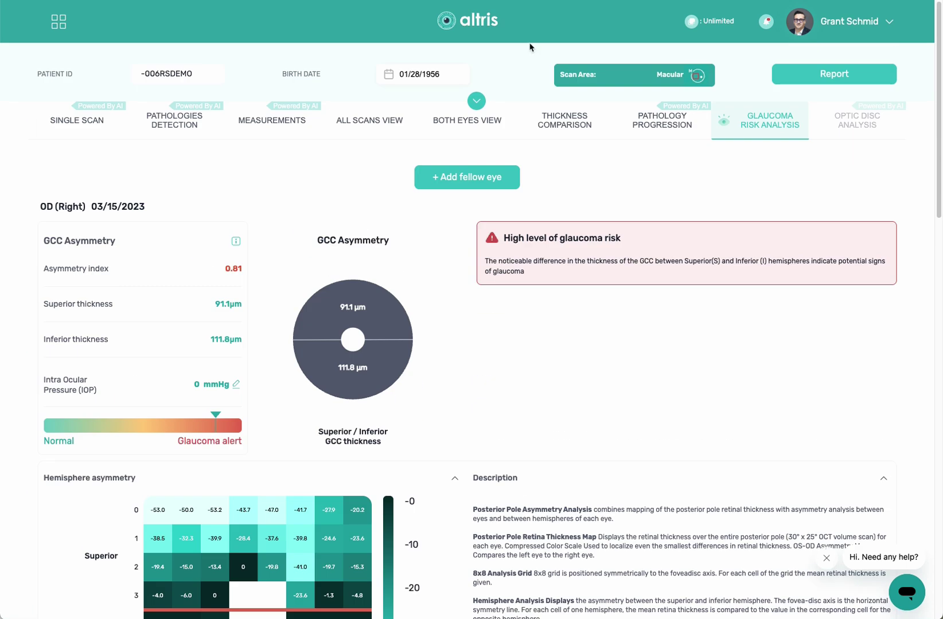
- From the patient list, open Glaucoma Wide's 10/11/2024 wide-area right-eye horizontal scan
{"action": "left_click", "coordinate": [490, 23]}
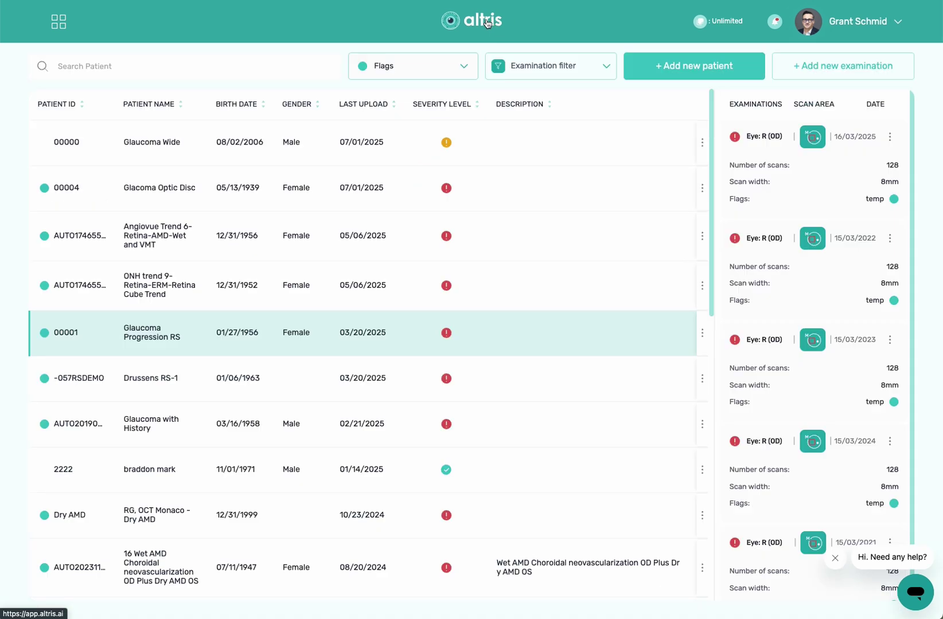
{"action": "left_click", "coordinate": [156, 148]}
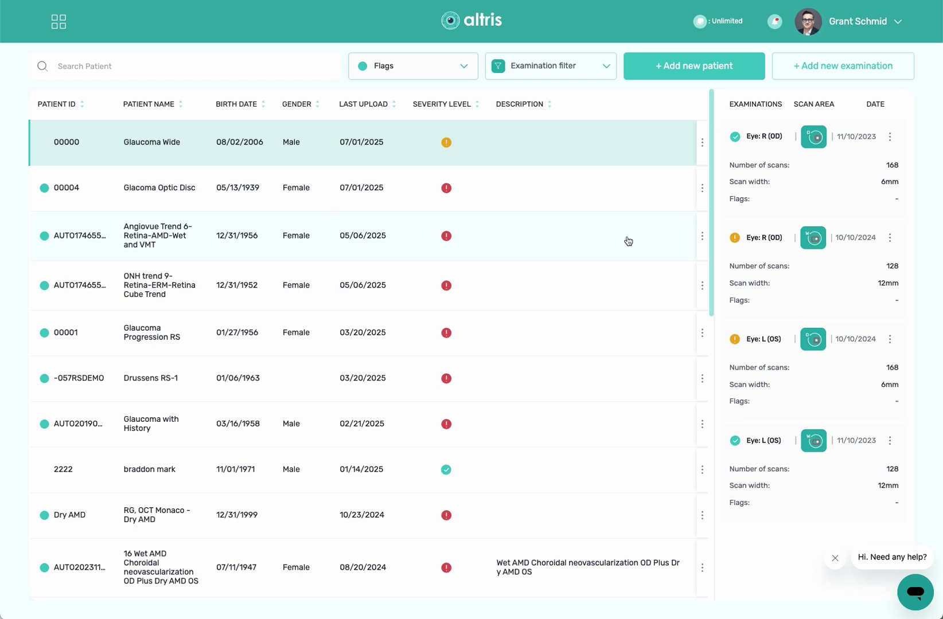
{"action": "mouse_move", "coordinate": [820, 145]}
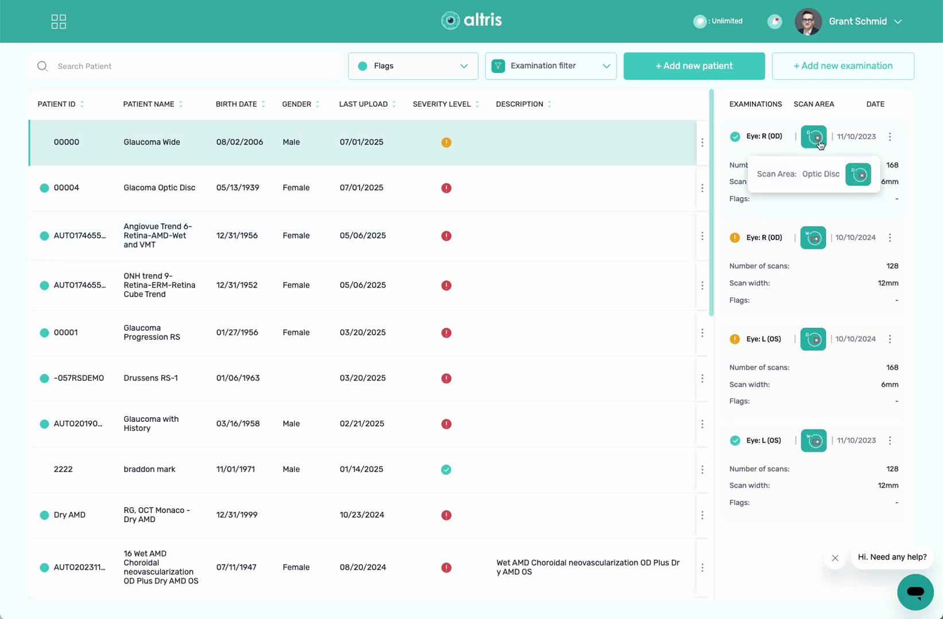
{"action": "mouse_move", "coordinate": [816, 246]}
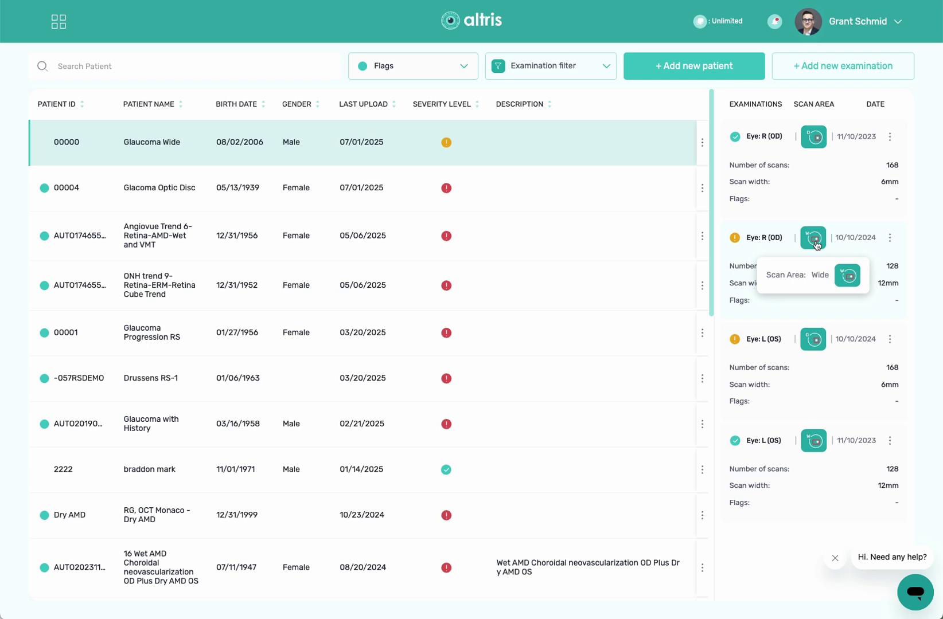
{"action": "left_click", "coordinate": [815, 241]}
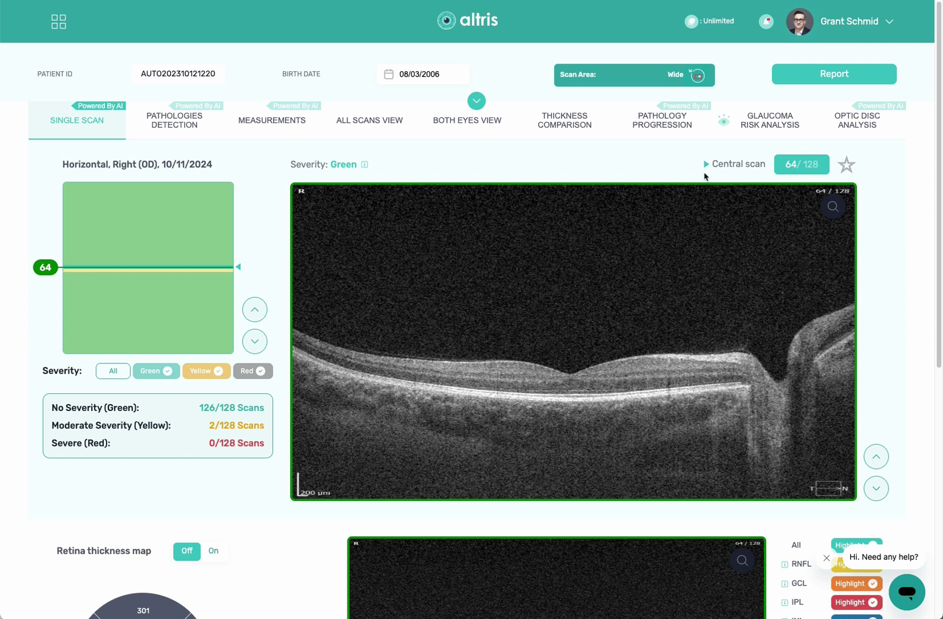
- In Optic Disc Analysis, remove the left eye and add the 10/11/2023 Glaucoma Wide exam as fellow eye
{"action": "left_click", "coordinate": [872, 126]}
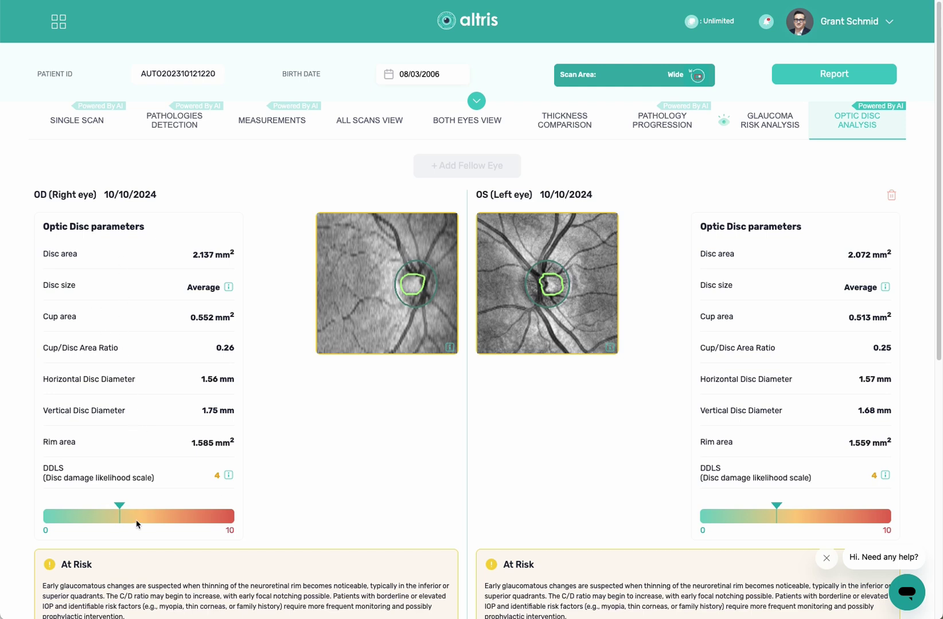
{"action": "left_click", "coordinate": [891, 197]}
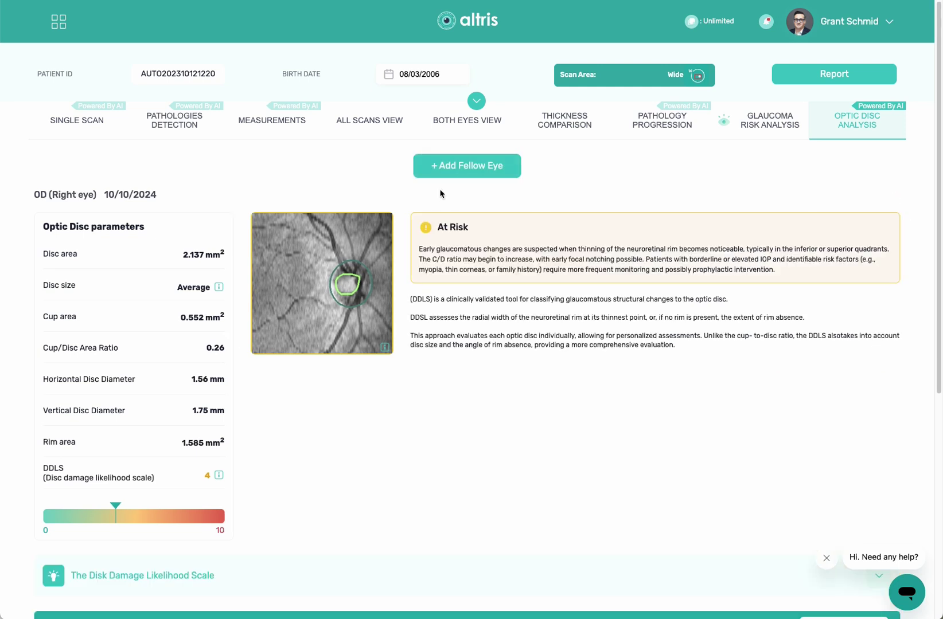
{"action": "left_click", "coordinate": [466, 168]}
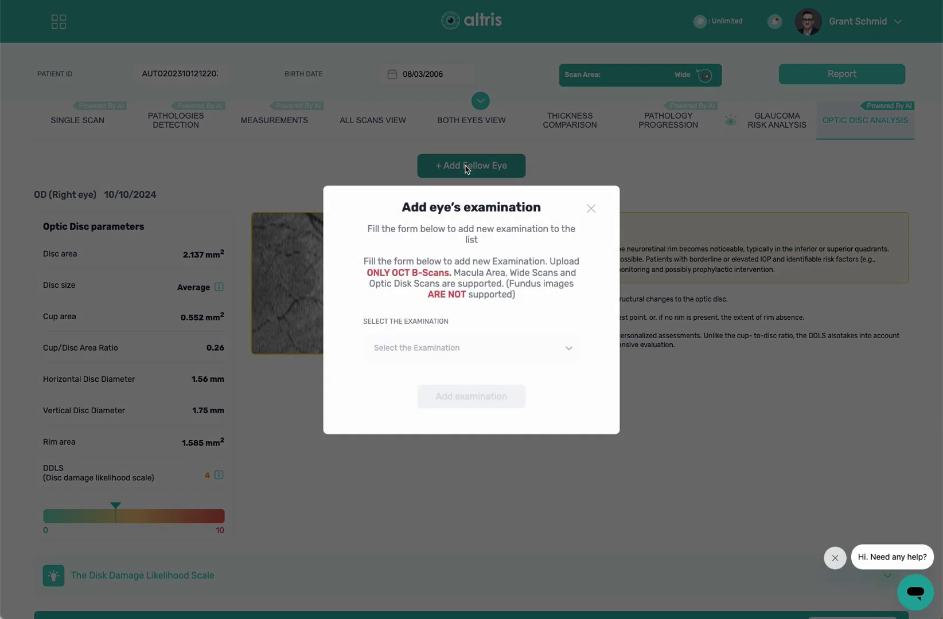
{"action": "left_click", "coordinate": [455, 348]}
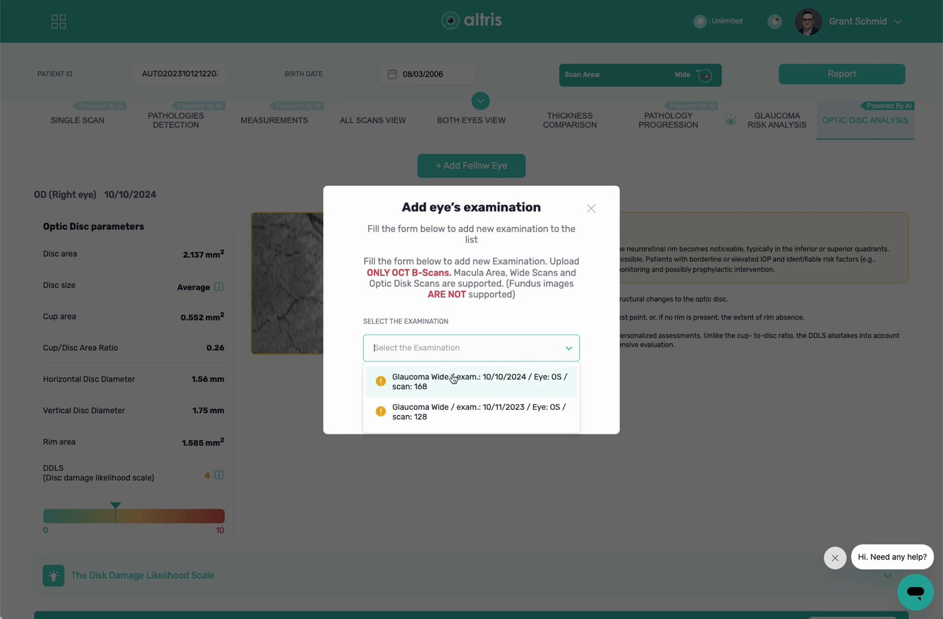
{"action": "left_click", "coordinate": [450, 412]}
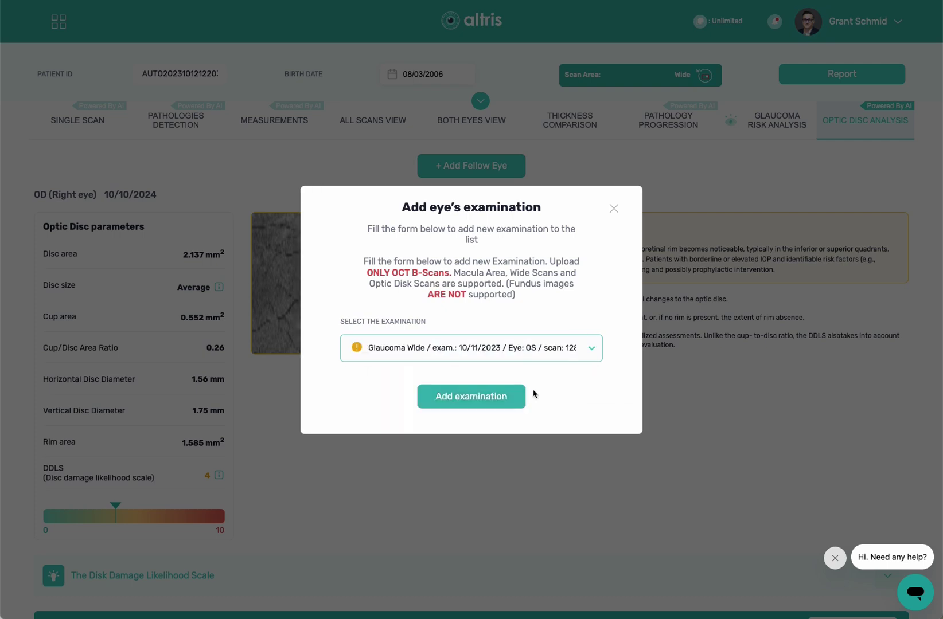
{"action": "left_click", "coordinate": [464, 397]}
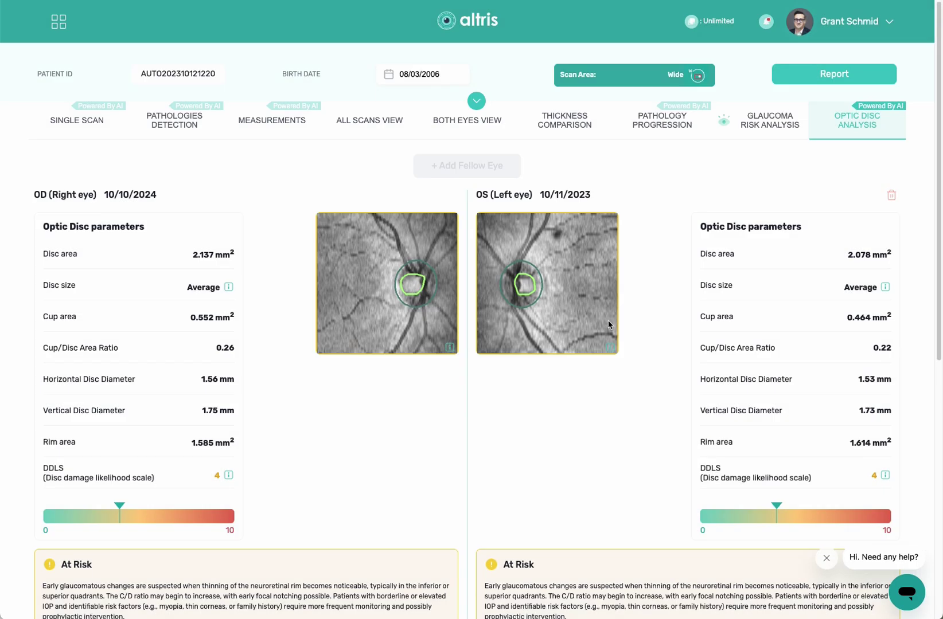
- Read the Disk Damage Likelihood Scale table, collapse it, and view progression (cup area -16.1%)
{"action": "scroll", "coordinate": [572, 442], "scroll_direction": "down", "scroll_amount": 3}
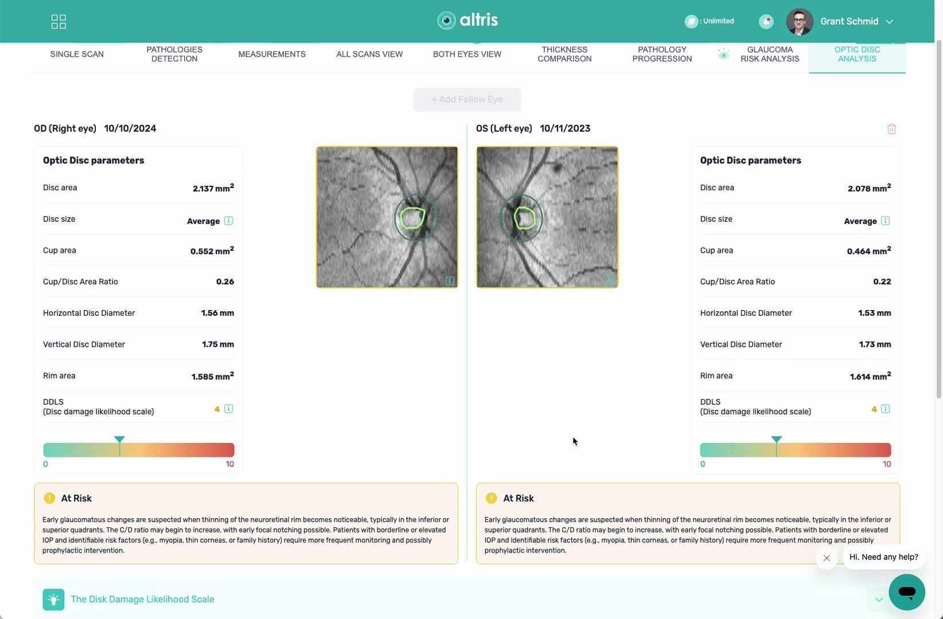
{"action": "mouse_move", "coordinate": [228, 353]}
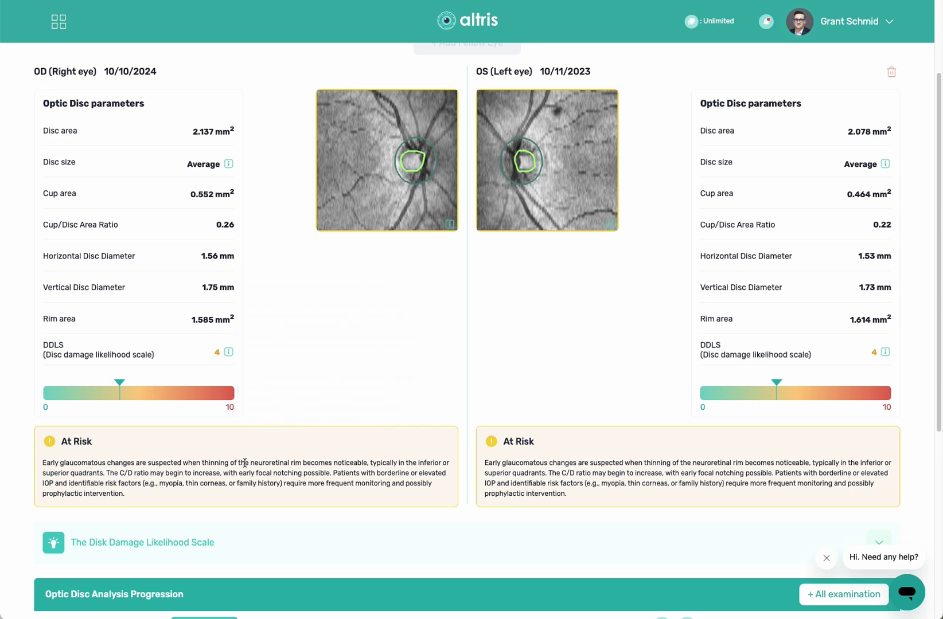
{"action": "scroll", "coordinate": [246, 465], "scroll_direction": "down", "scroll_amount": 1}
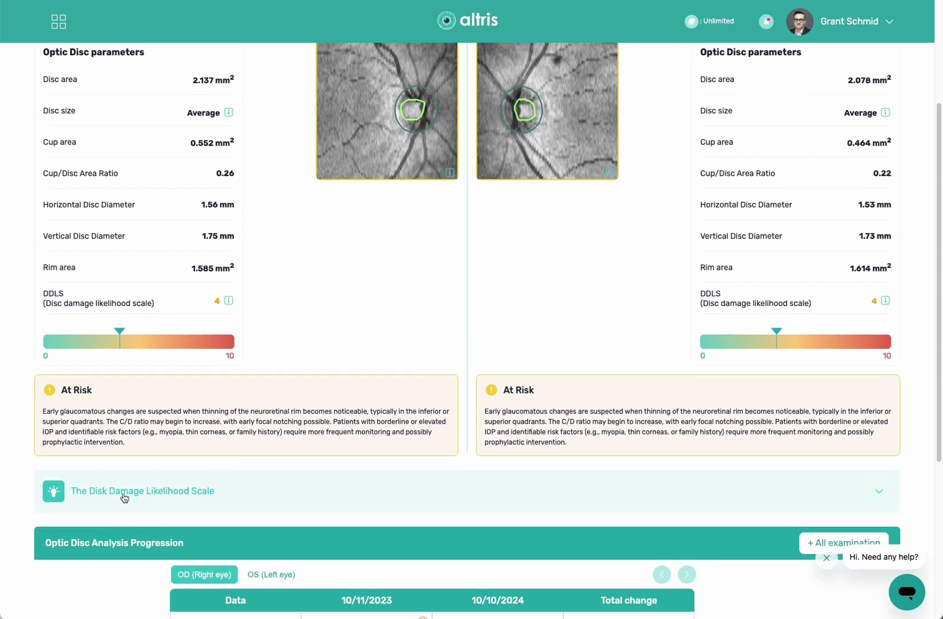
{"action": "left_click", "coordinate": [156, 492]}
{"action": "scroll", "coordinate": [378, 466], "scroll_direction": "down", "scroll_amount": 5}
{"action": "scroll", "coordinate": [378, 466], "scroll_direction": "down", "scroll_amount": 3}
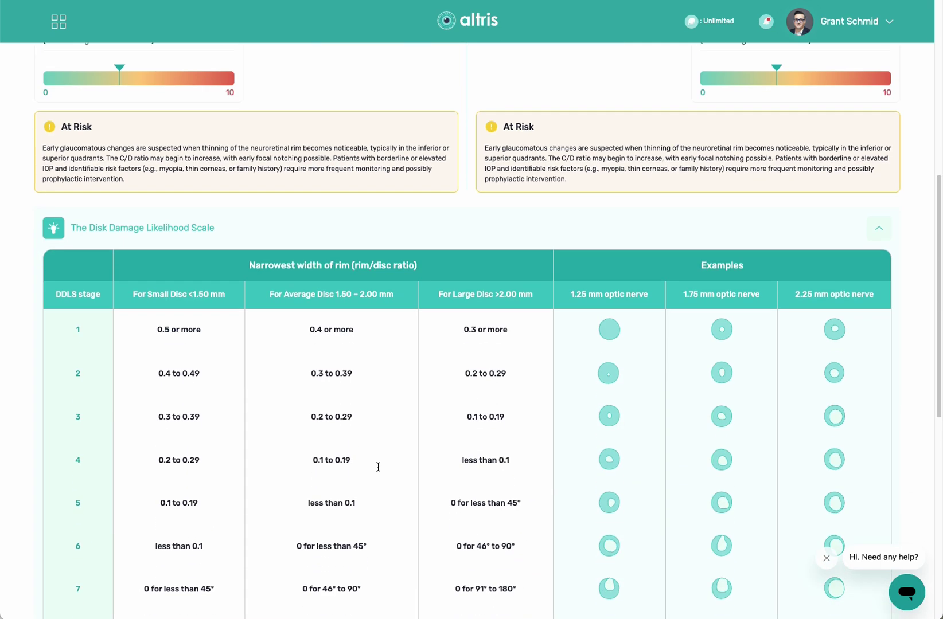
{"action": "scroll", "coordinate": [376, 470], "scroll_direction": "down", "scroll_amount": 1}
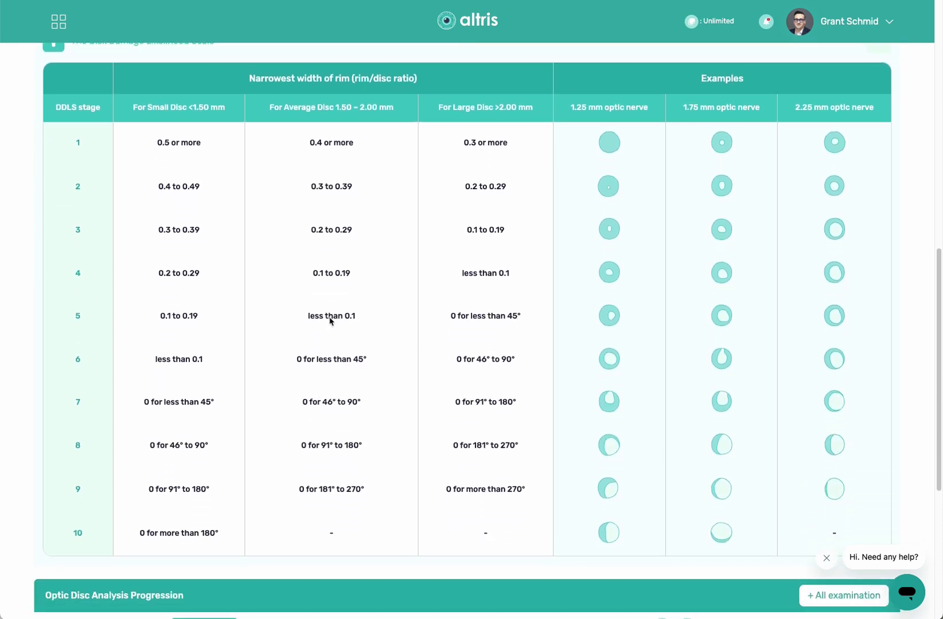
{"action": "scroll", "coordinate": [554, 244], "scroll_direction": "up", "scroll_amount": 1}
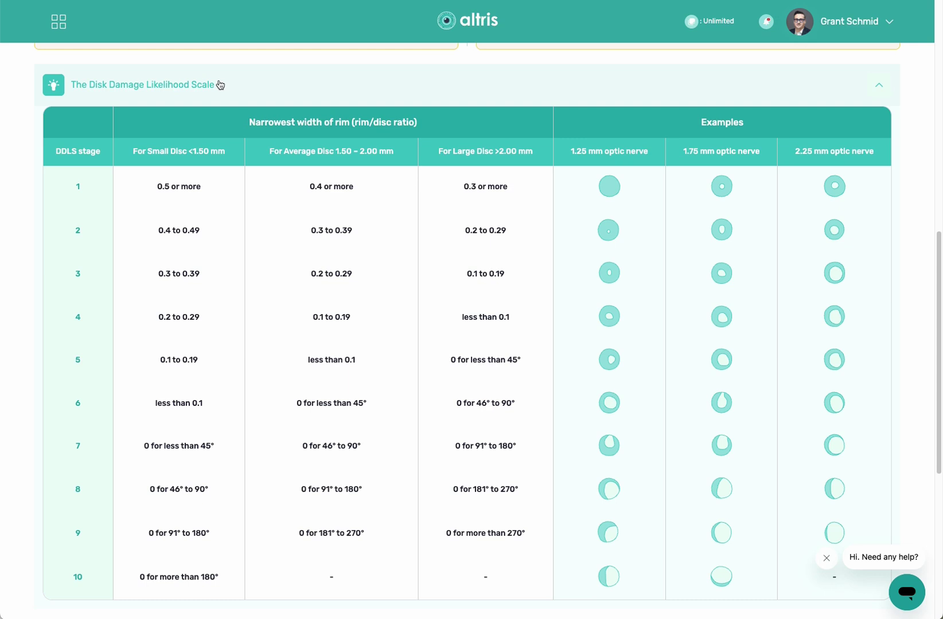
{"action": "left_click", "coordinate": [198, 85]}
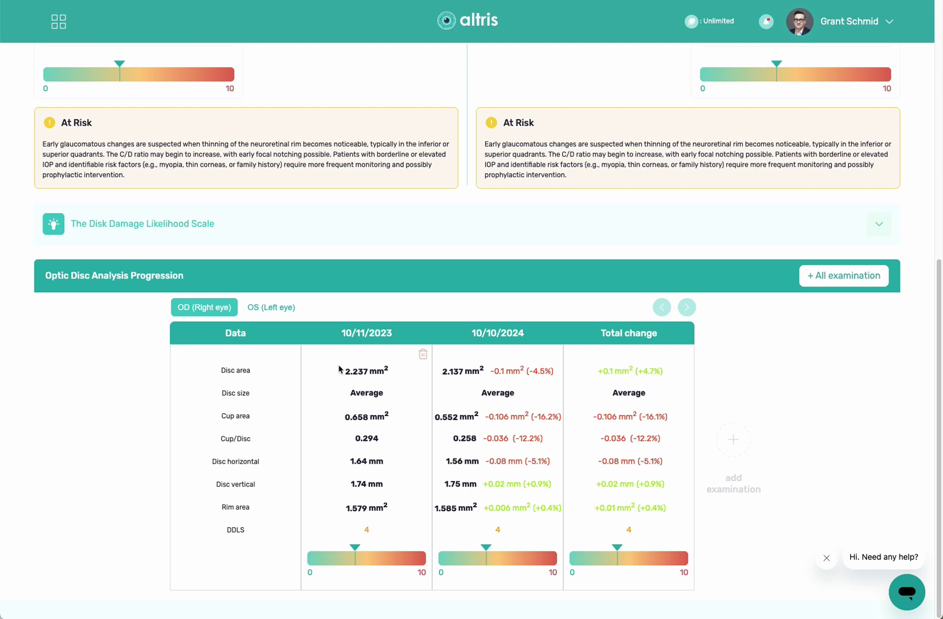
- Compare OS and OD progression values, then go back to the patient list
{"action": "left_click", "coordinate": [284, 312]}
{"action": "left_click", "coordinate": [226, 311]}
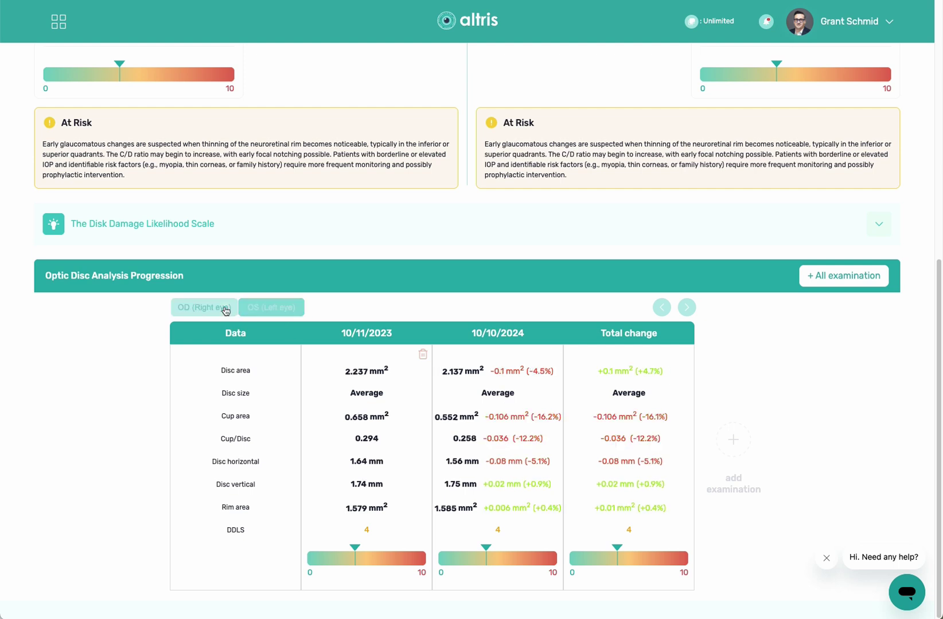
{"action": "left_click", "coordinate": [265, 309]}
{"action": "scroll", "coordinate": [441, 381], "scroll_direction": "up", "scroll_amount": 6}
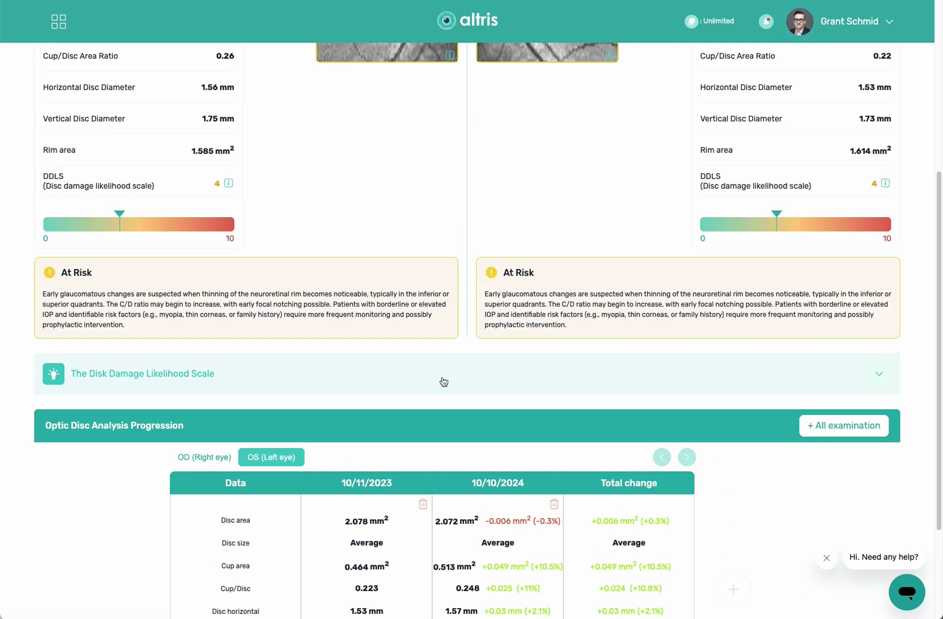
{"action": "scroll", "coordinate": [441, 380], "scroll_direction": "up", "scroll_amount": 2}
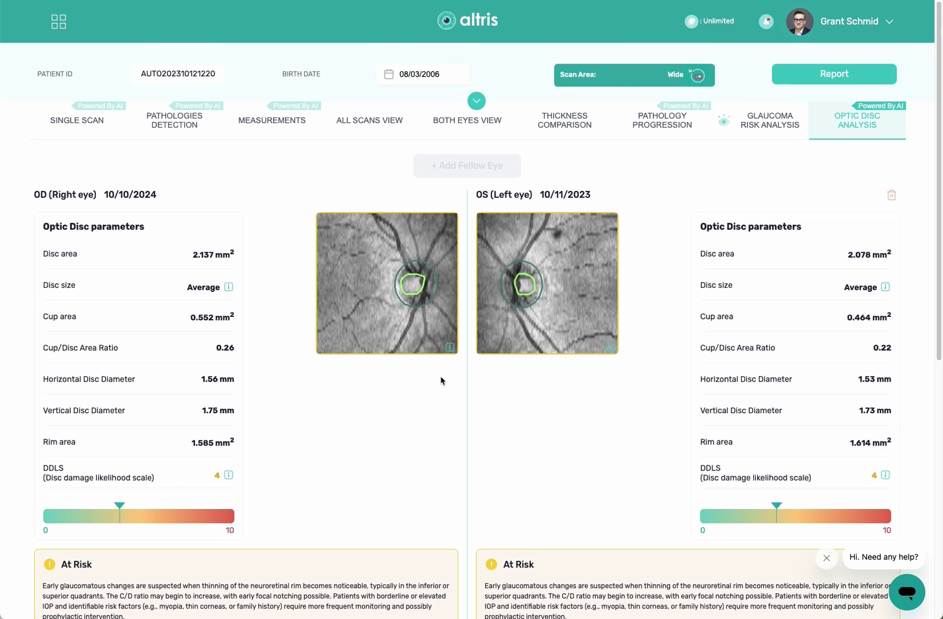
{"action": "left_click", "coordinate": [485, 26]}
{"action": "mouse_move", "coordinate": [463, 199]}
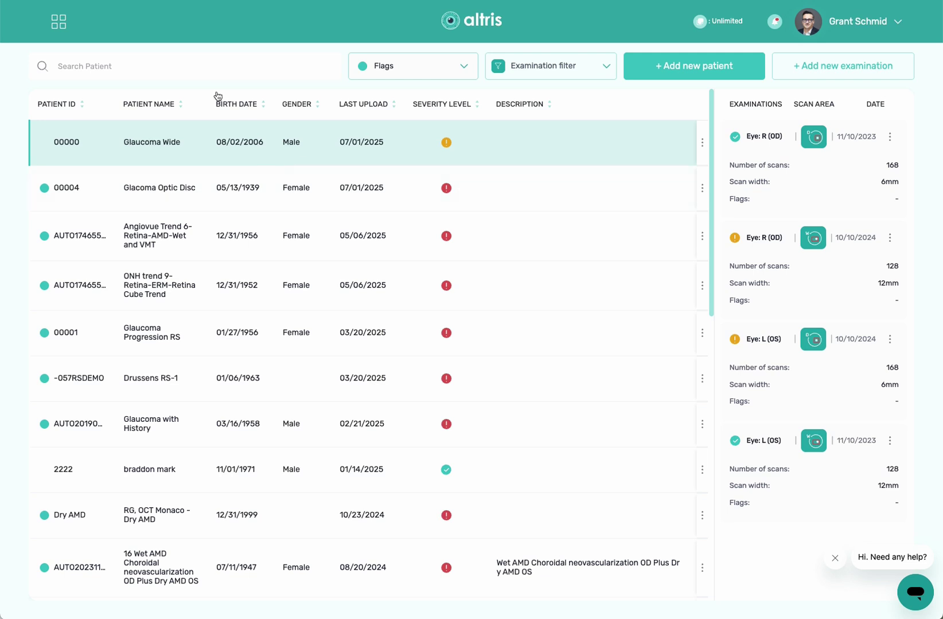
{"action": "mouse_move", "coordinate": [256, 150]}
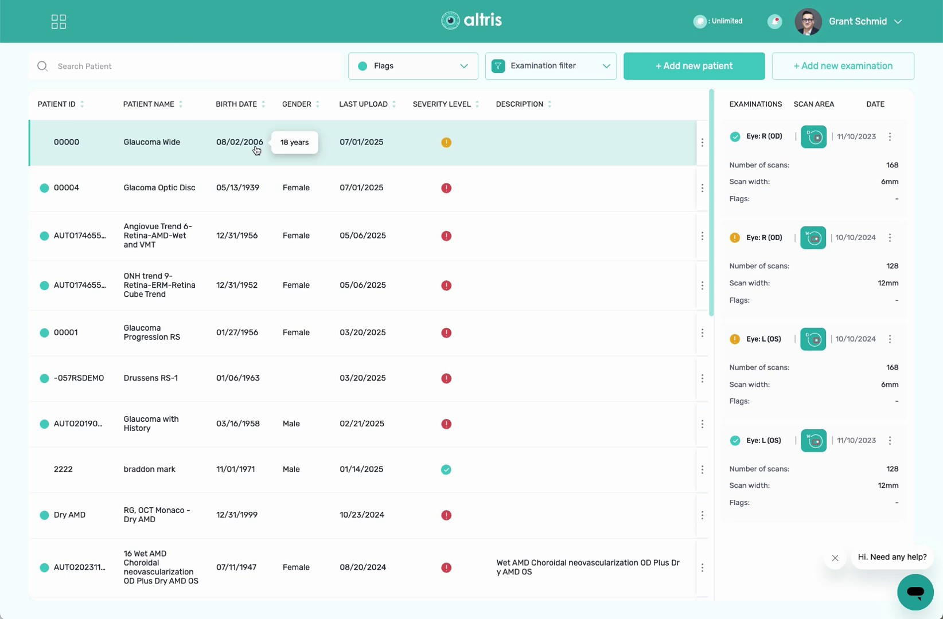
{"action": "left_click", "coordinate": [60, 23]}
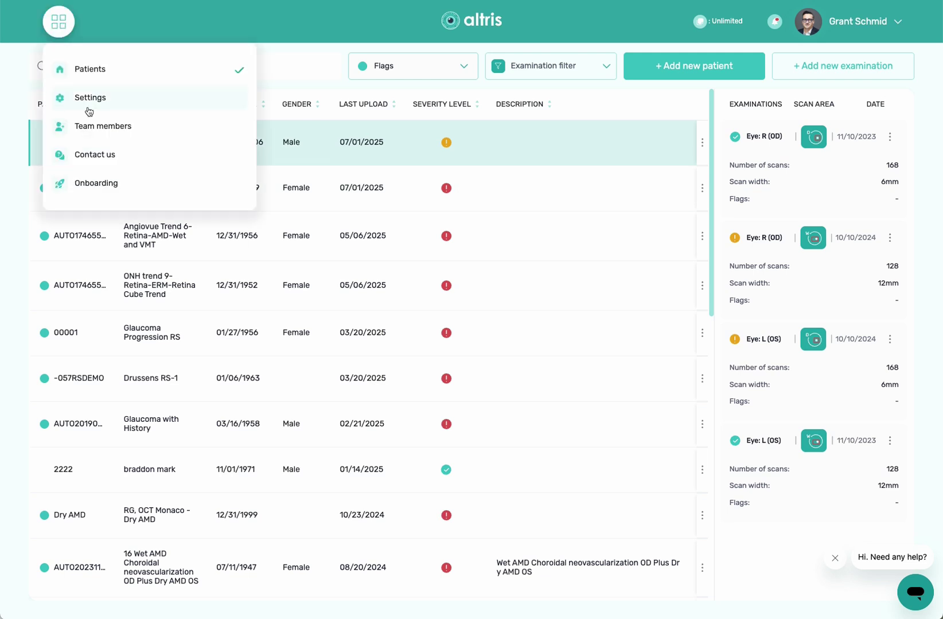
{"action": "left_click", "coordinate": [91, 127]}
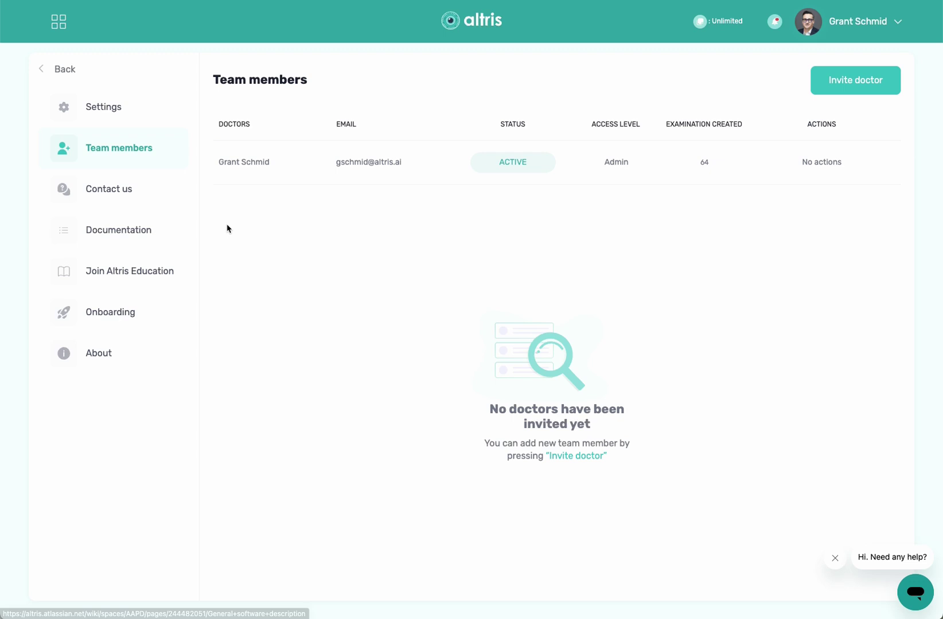
{"action": "left_click", "coordinate": [494, 22]}
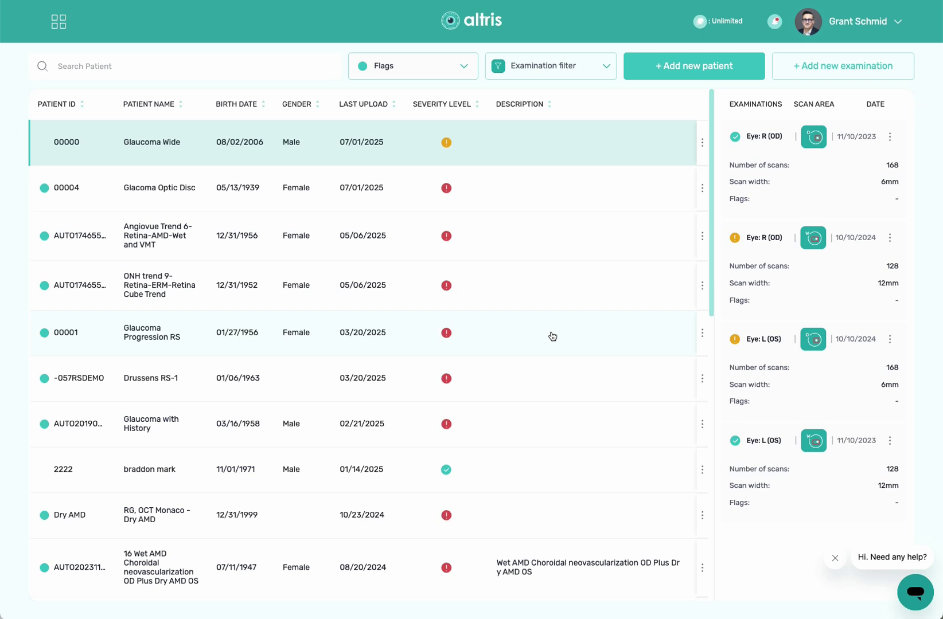
{"action": "scroll", "coordinate": [552, 335], "scroll_direction": "down", "scroll_amount": 2}
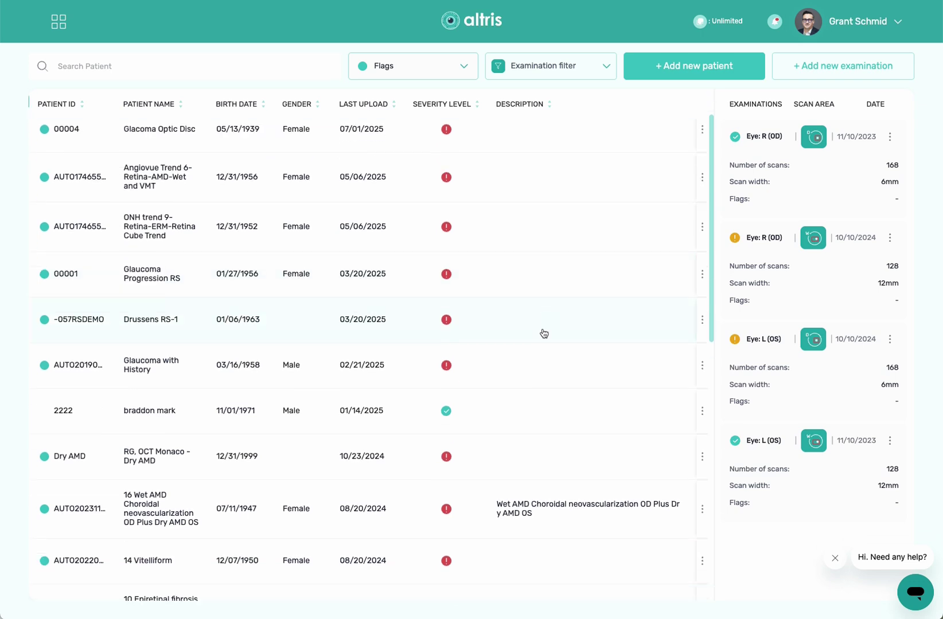
{"action": "scroll", "coordinate": [544, 333], "scroll_direction": "down", "scroll_amount": 3}
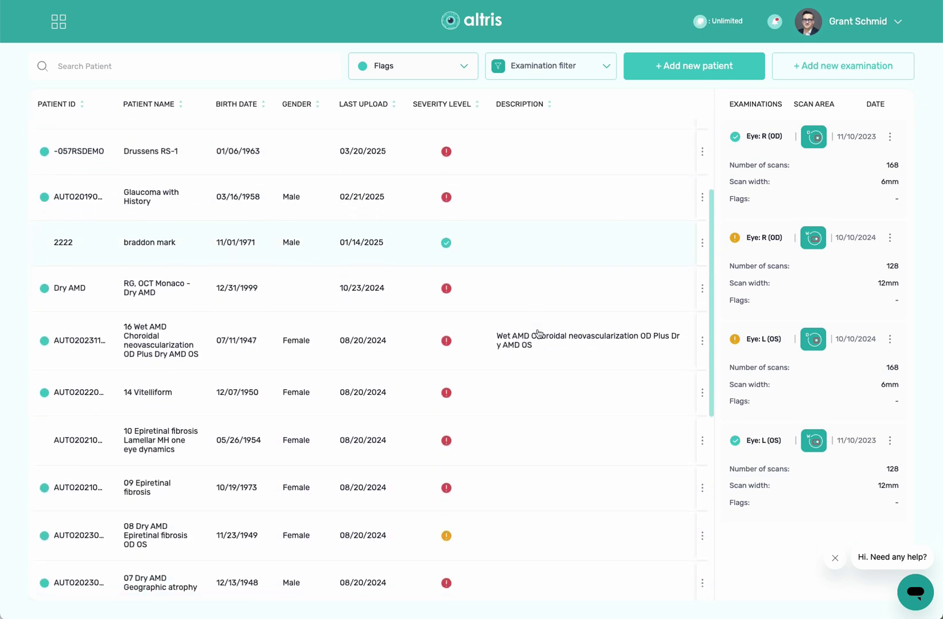
{"action": "scroll", "coordinate": [538, 333], "scroll_direction": "down", "scroll_amount": 3}
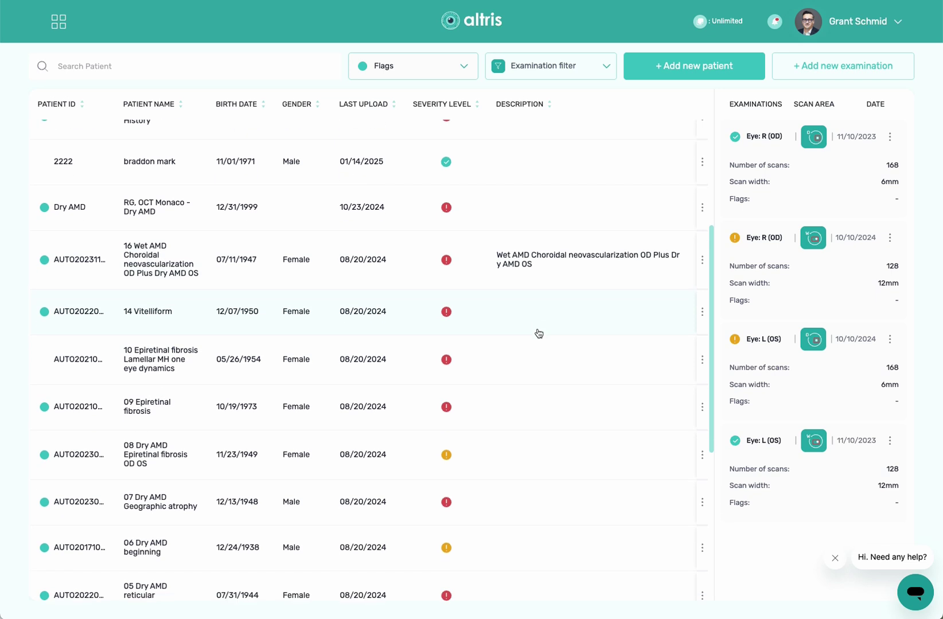
{"action": "scroll", "coordinate": [538, 333], "scroll_direction": "down", "scroll_amount": 6}
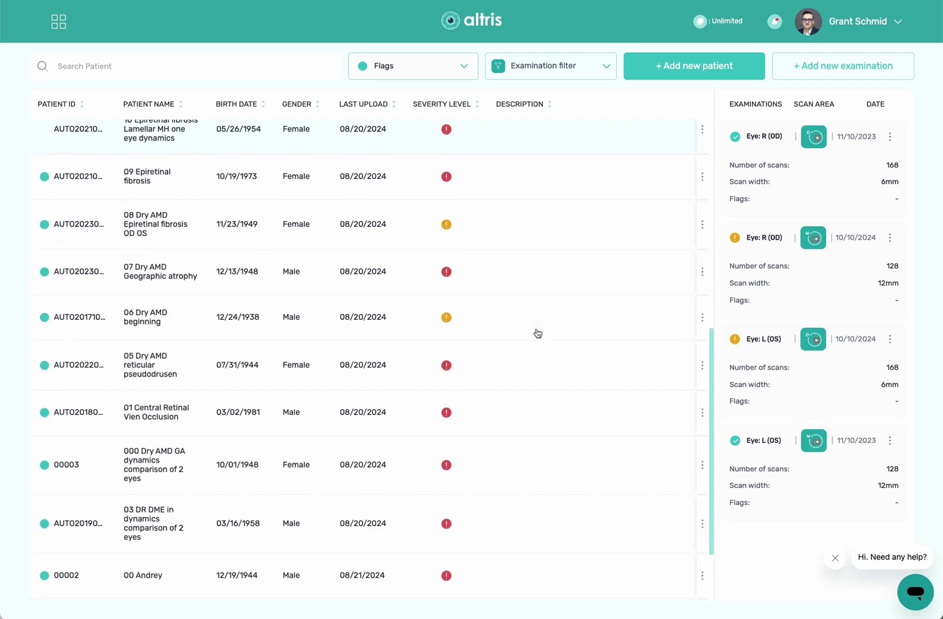
{"action": "scroll", "coordinate": [537, 333], "scroll_direction": "down", "scroll_amount": 1}
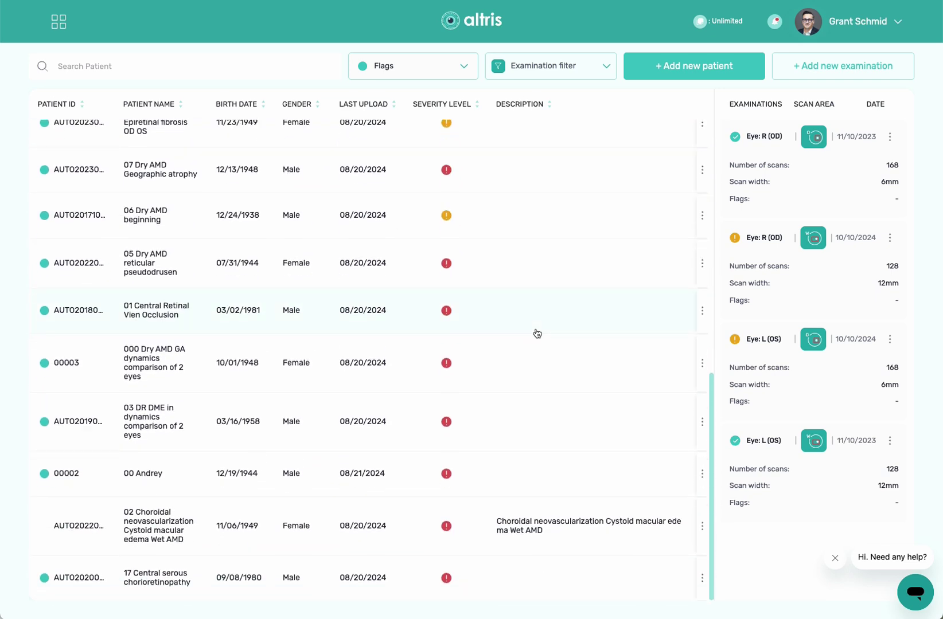